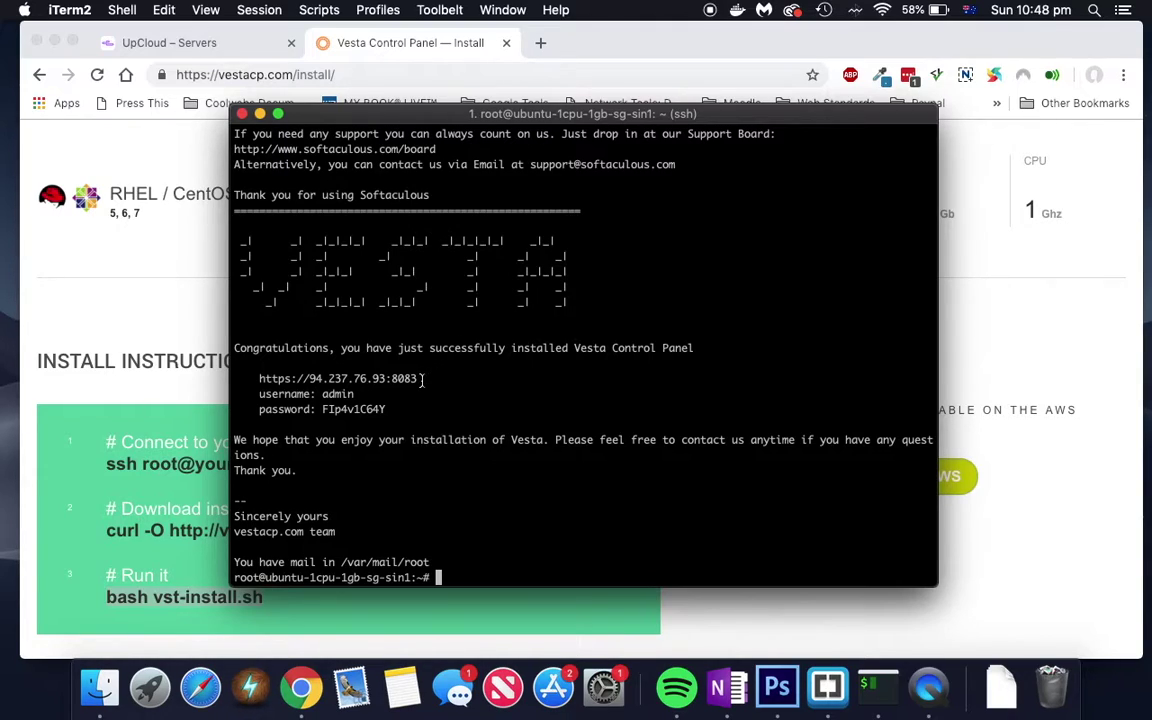
{"action": "left_click_drag", "start_coordinate": [422, 379], "coordinate": [260, 380]}
{"action": "key", "text": "super+c"}
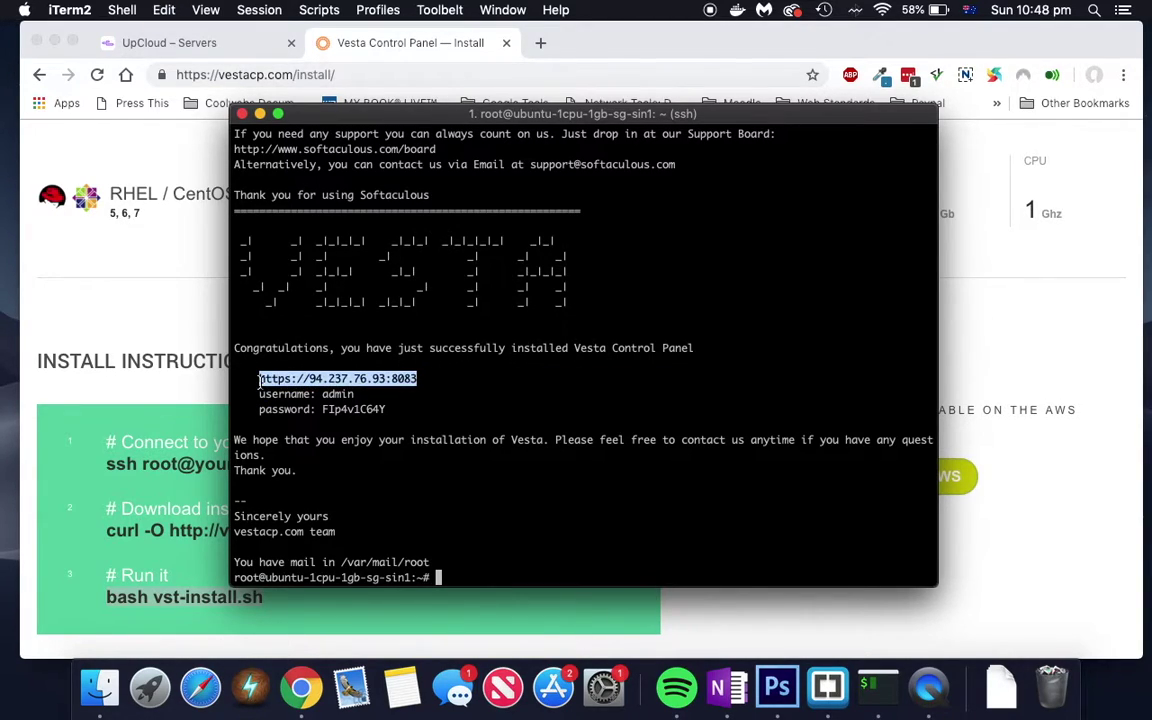
{"action": "left_click", "coordinate": [537, 45]}
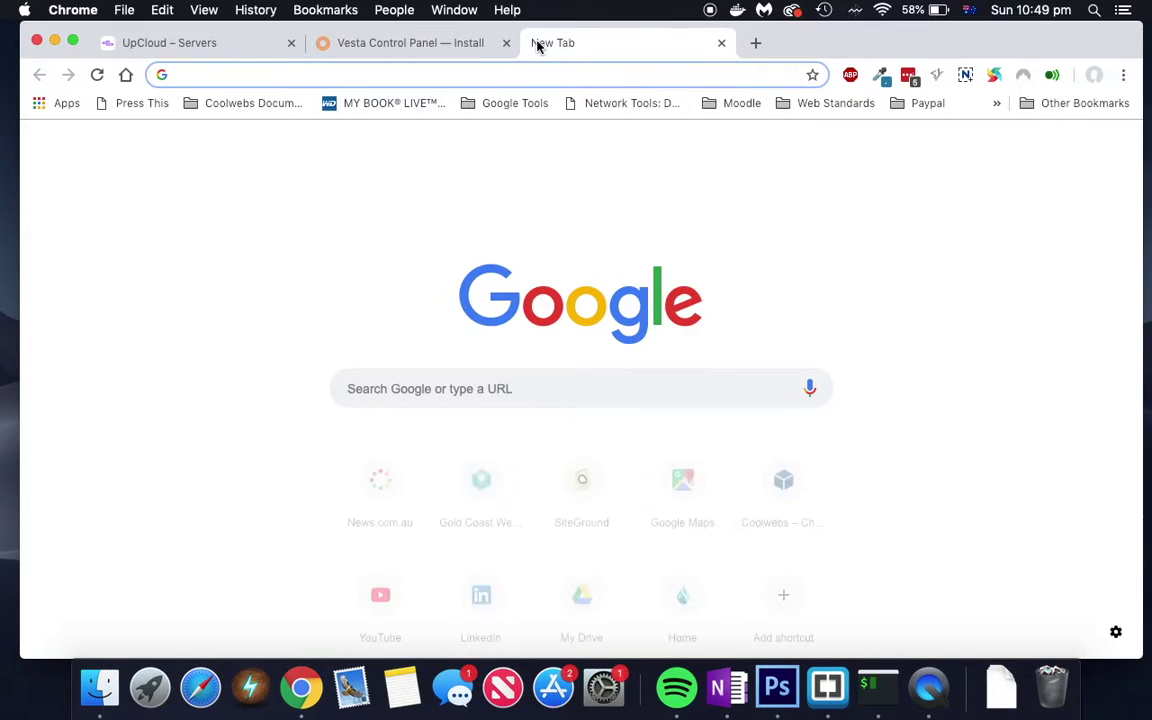
{"action": "key", "text": "super+v"}
{"action": "key", "text": "Return"}
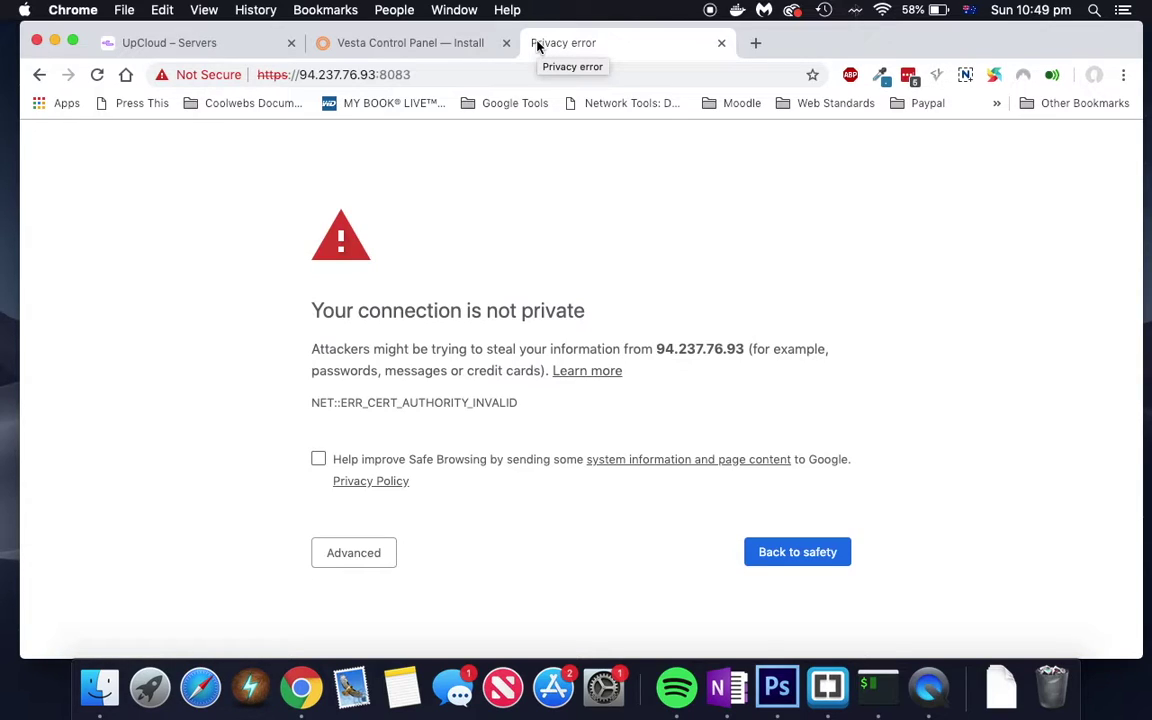
Step: Get past the certificate warning through Advanced to reach the Vesta login page
{"action": "left_click", "coordinate": [878, 687]}
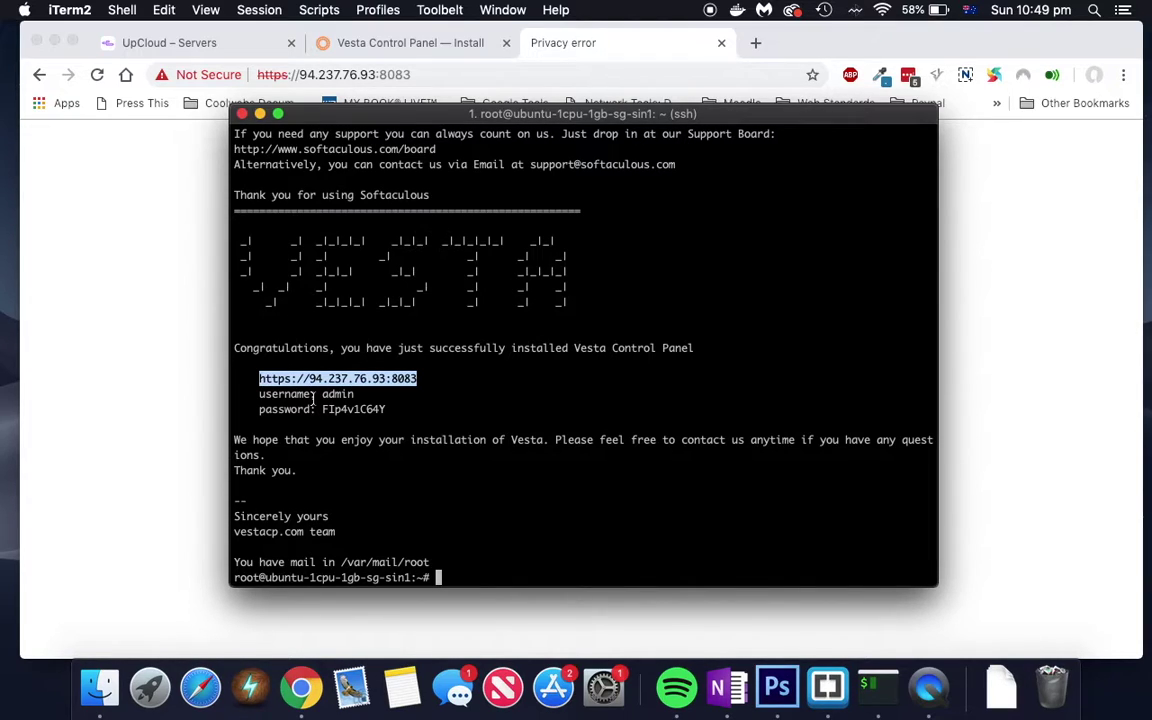
{"action": "left_click", "coordinate": [518, 46]}
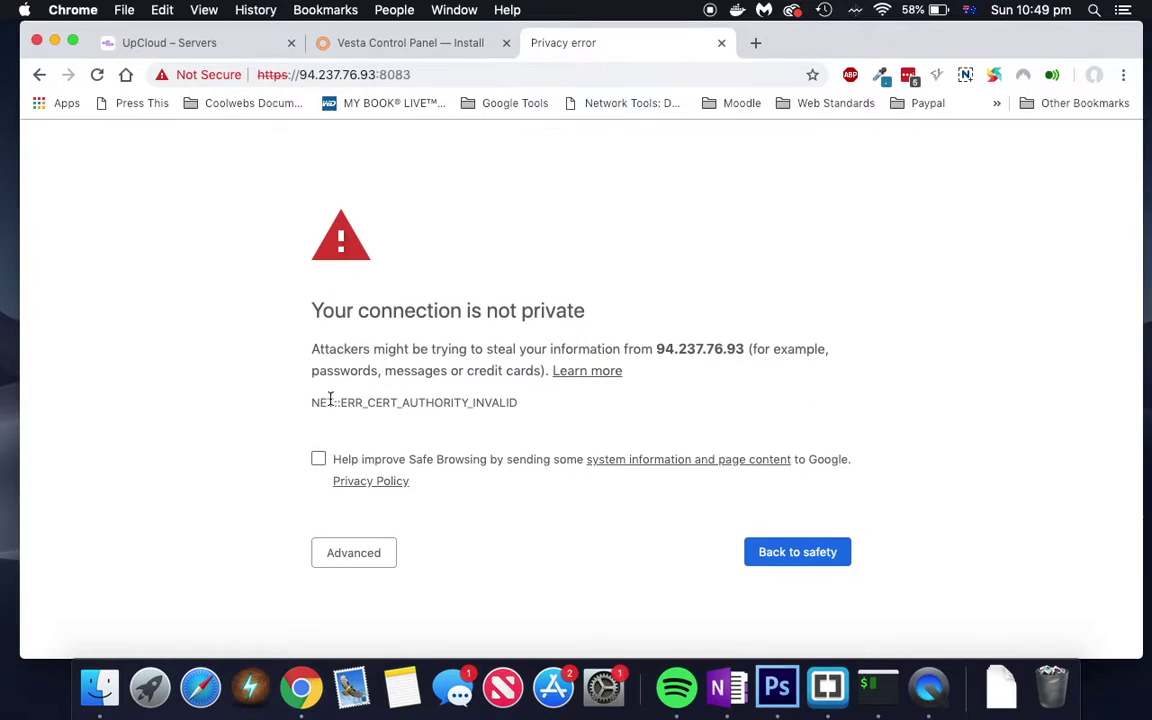
{"action": "left_click", "coordinate": [353, 554]}
{"action": "scroll", "coordinate": [400, 556], "scroll_direction": "down", "scroll_amount": 2}
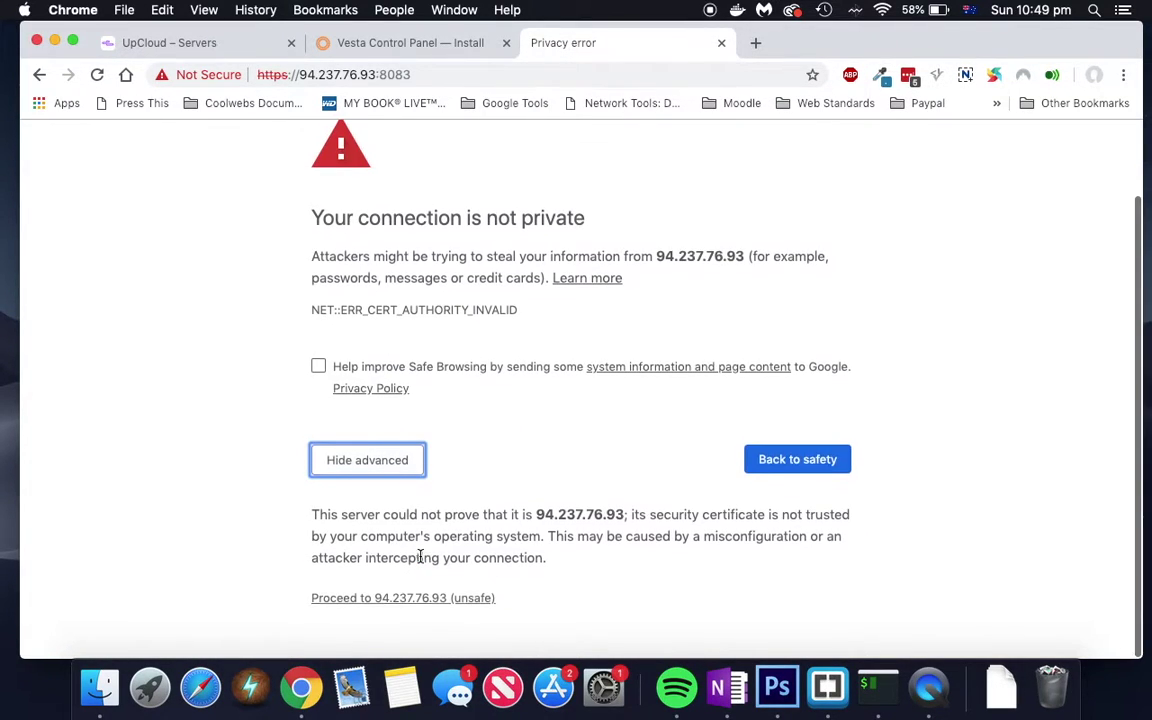
{"action": "left_click", "coordinate": [386, 604]}
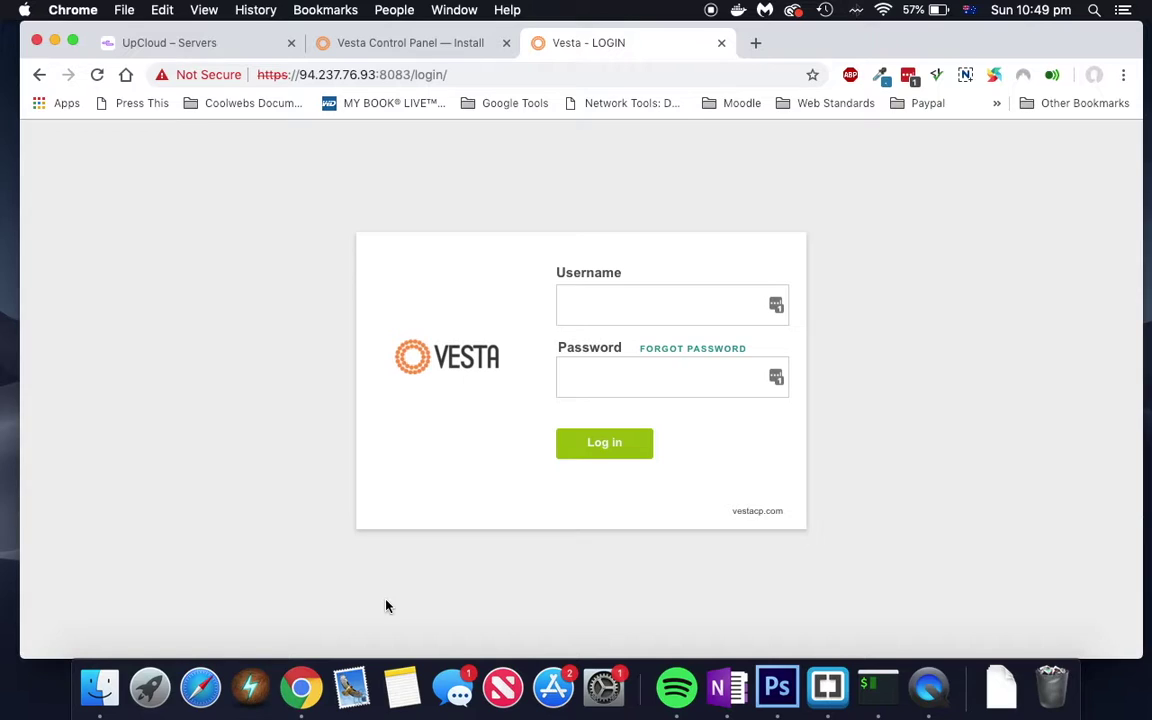
Step: Copy the generated admin password from the installer output in iTerm2
{"action": "left_click", "coordinate": [568, 310]}
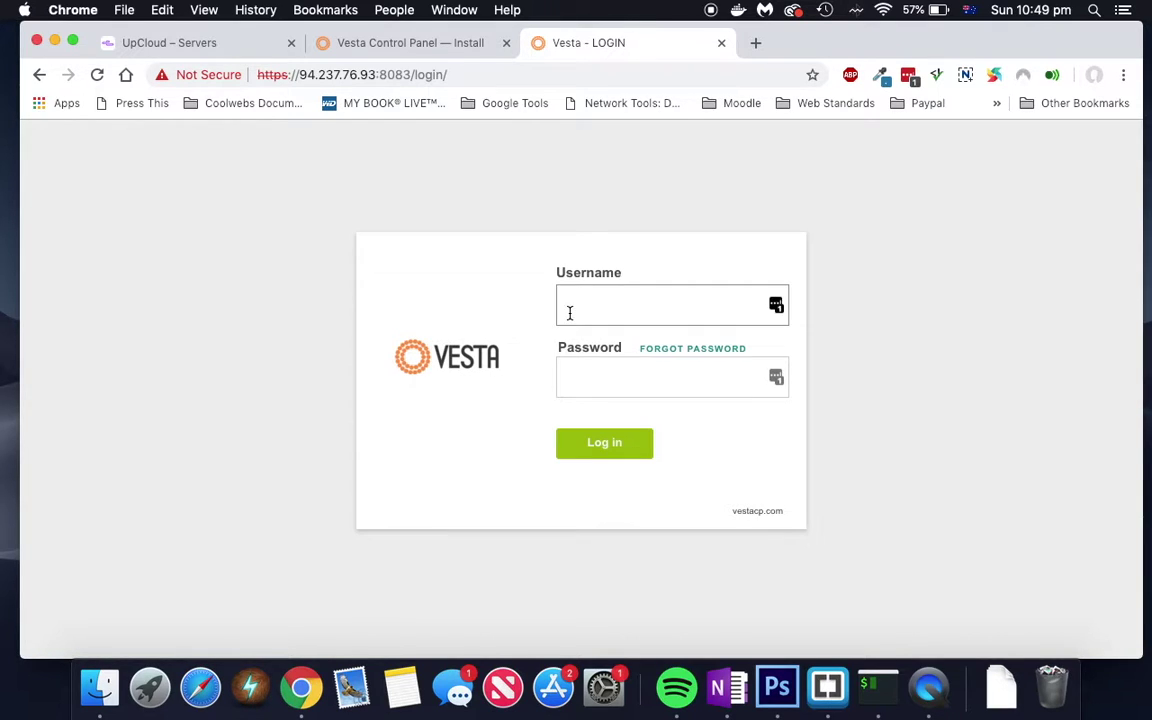
{"action": "left_click", "coordinate": [878, 687]}
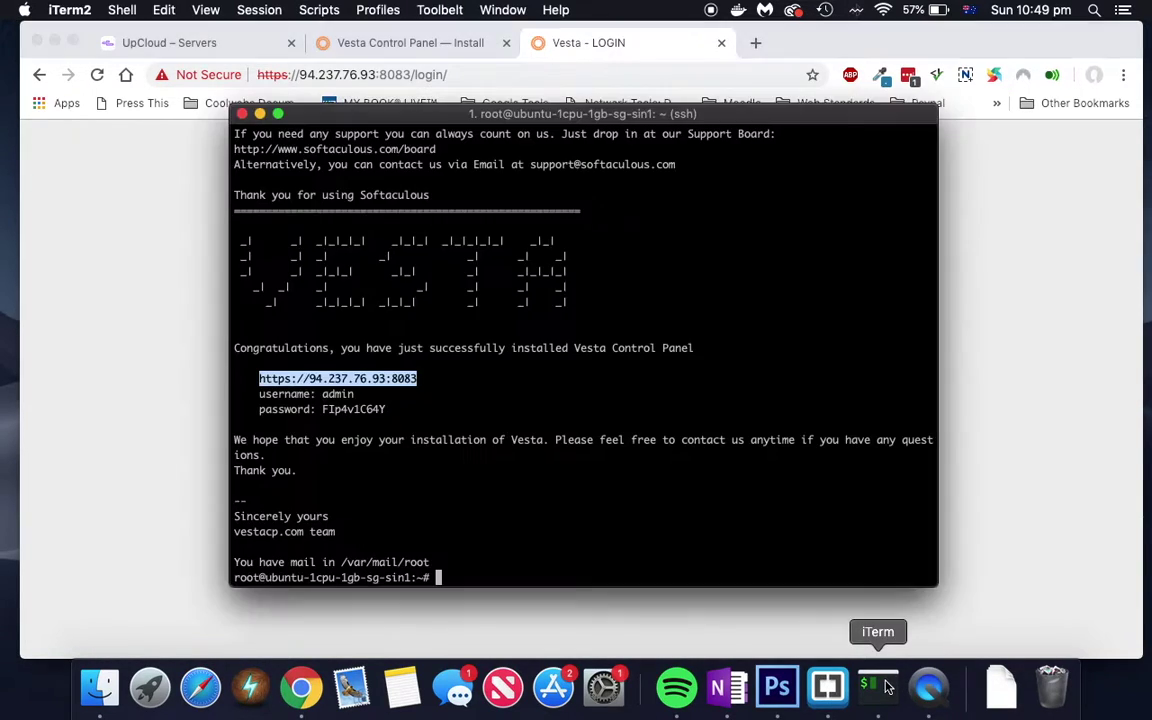
{"action": "double_click", "coordinate": [358, 410]}
{"action": "key", "text": "super+c"}
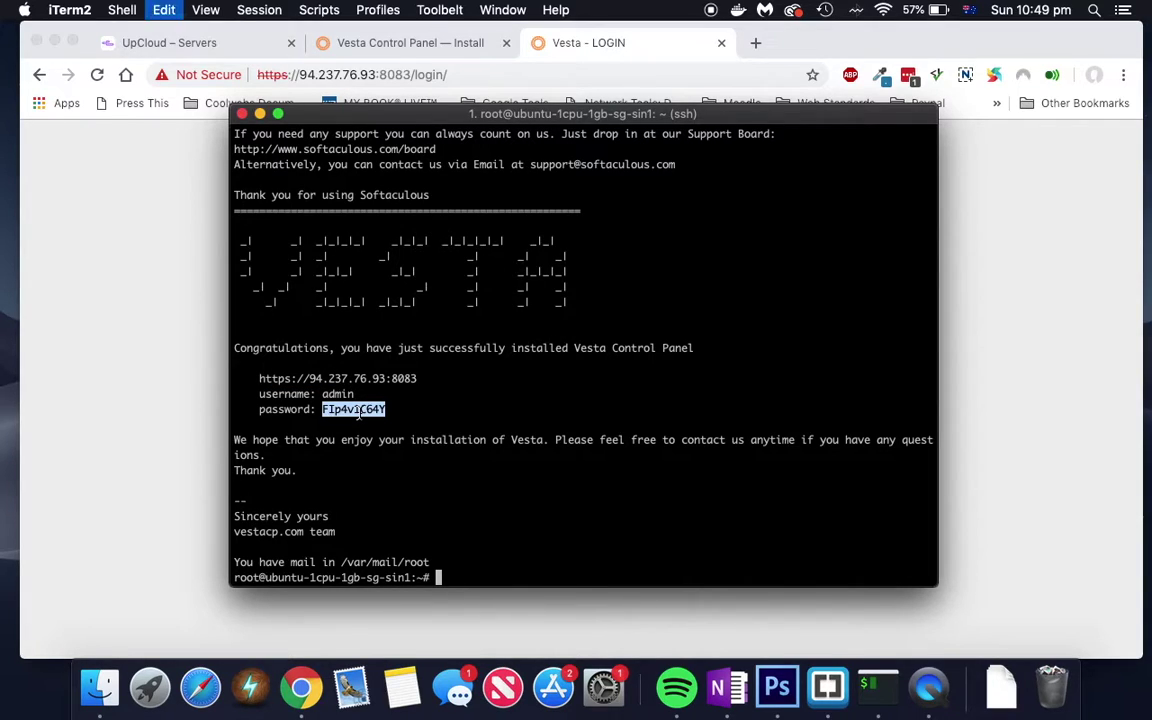
Step: Sign in to Vesta with username admin and the copied password
{"action": "left_click", "coordinate": [301, 687]}
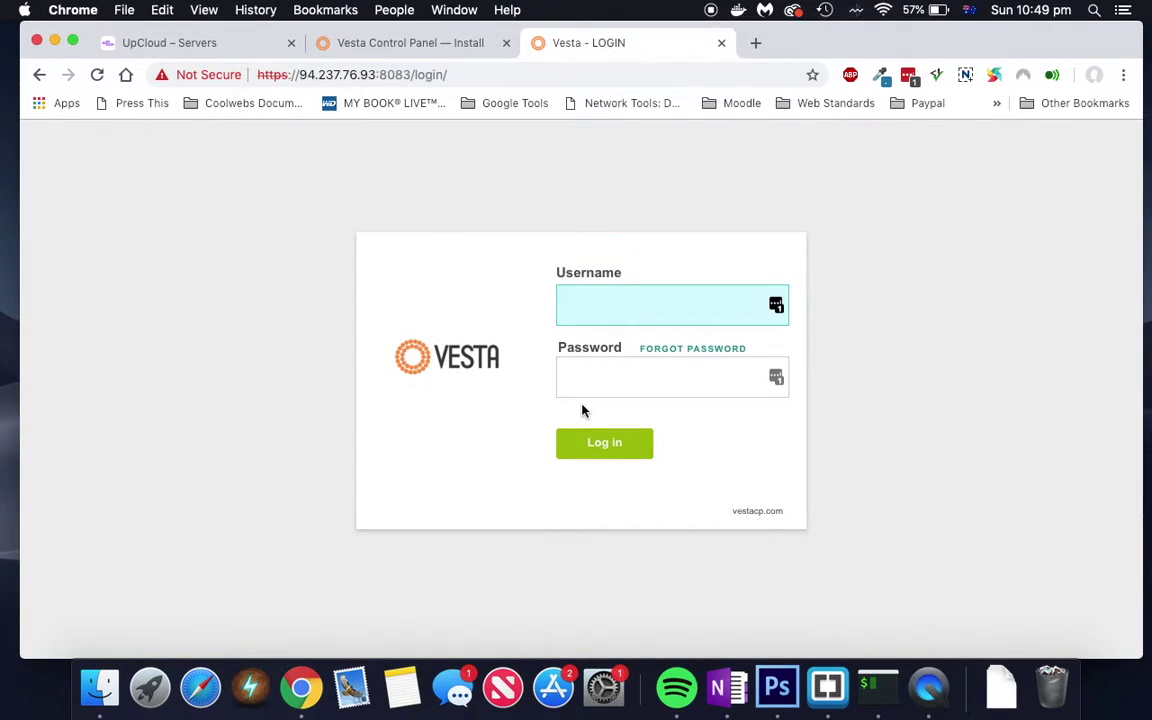
{"action": "type", "text": "admin"}
{"action": "key", "text": "super+v"}
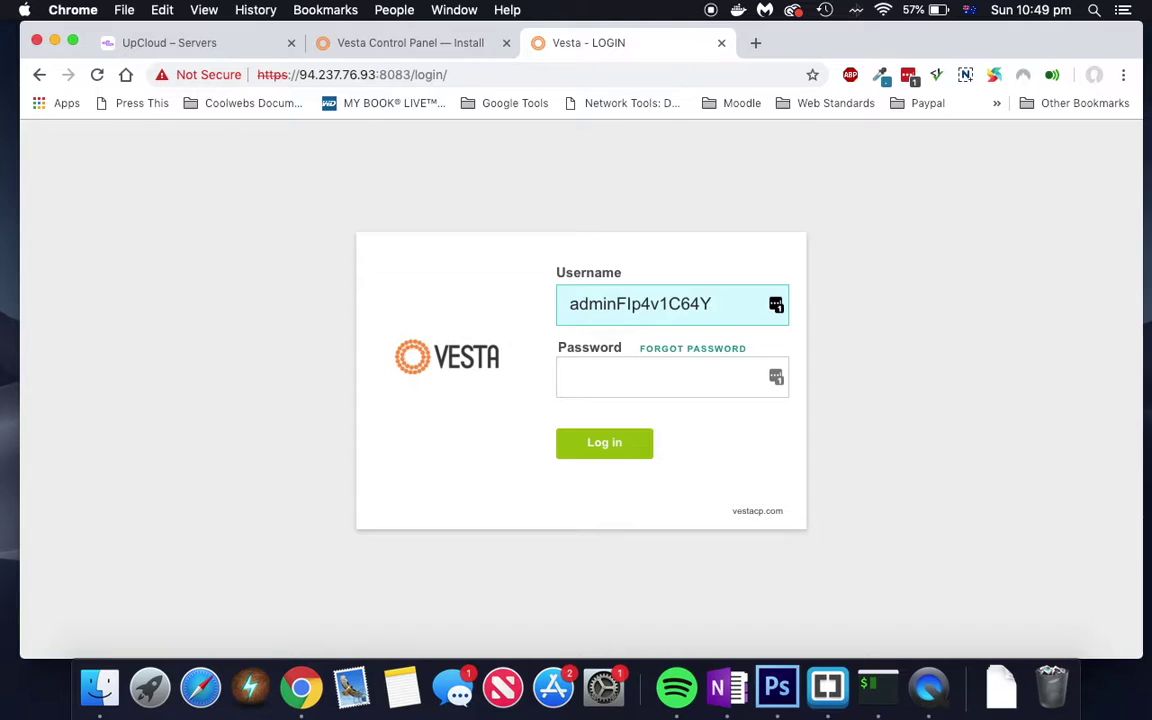
{"action": "key", "text": "BackSpace"}
{"action": "key", "text": "BackSpace"}
{"action": "key", "text": "BackSpace"}
{"action": "key", "text": "BackSpace"}
{"action": "key", "text": "BackSpace"}
{"action": "key", "text": "BackSpace"}
{"action": "key", "text": "BackSpace"}
{"action": "key", "text": "BackSpace"}
{"action": "key", "text": "BackSpace"}
{"action": "key", "text": "BackSpace"}
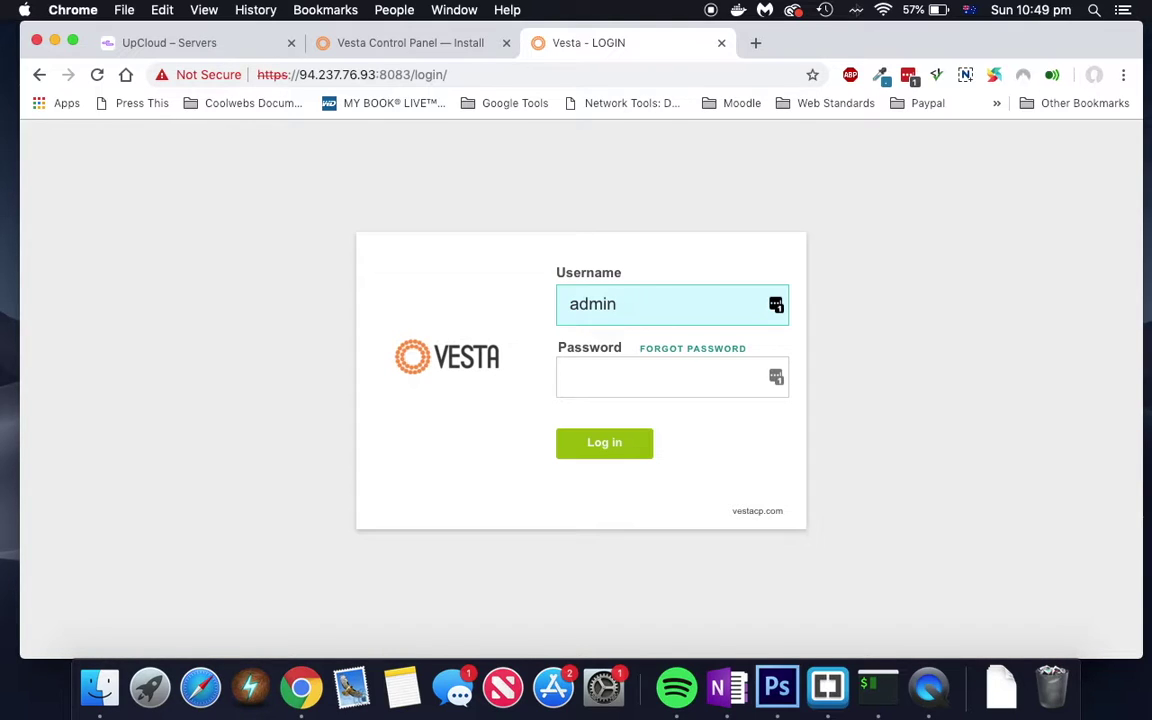
{"action": "key", "text": "Tab"}
{"action": "key", "text": "super+v"}
{"action": "key", "text": "Return"}
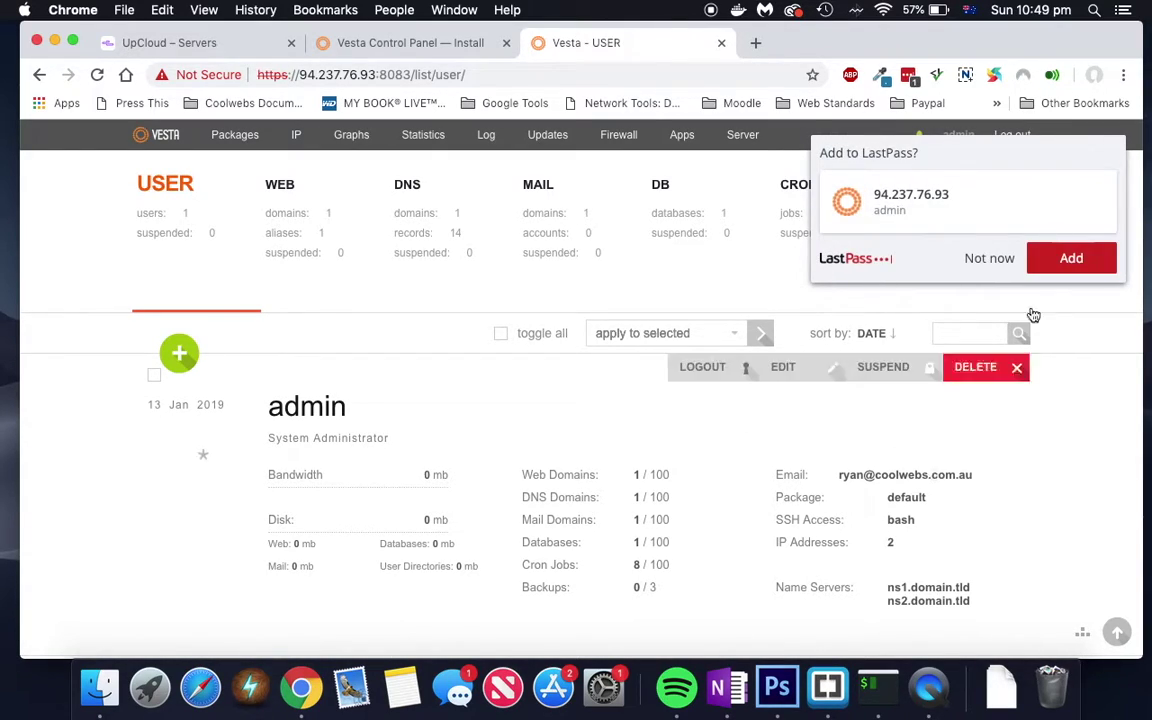
Step: Decline LastPass, check the empty BACKUP section, then view the DB list with admin_default
{"action": "left_click", "coordinate": [994, 264]}
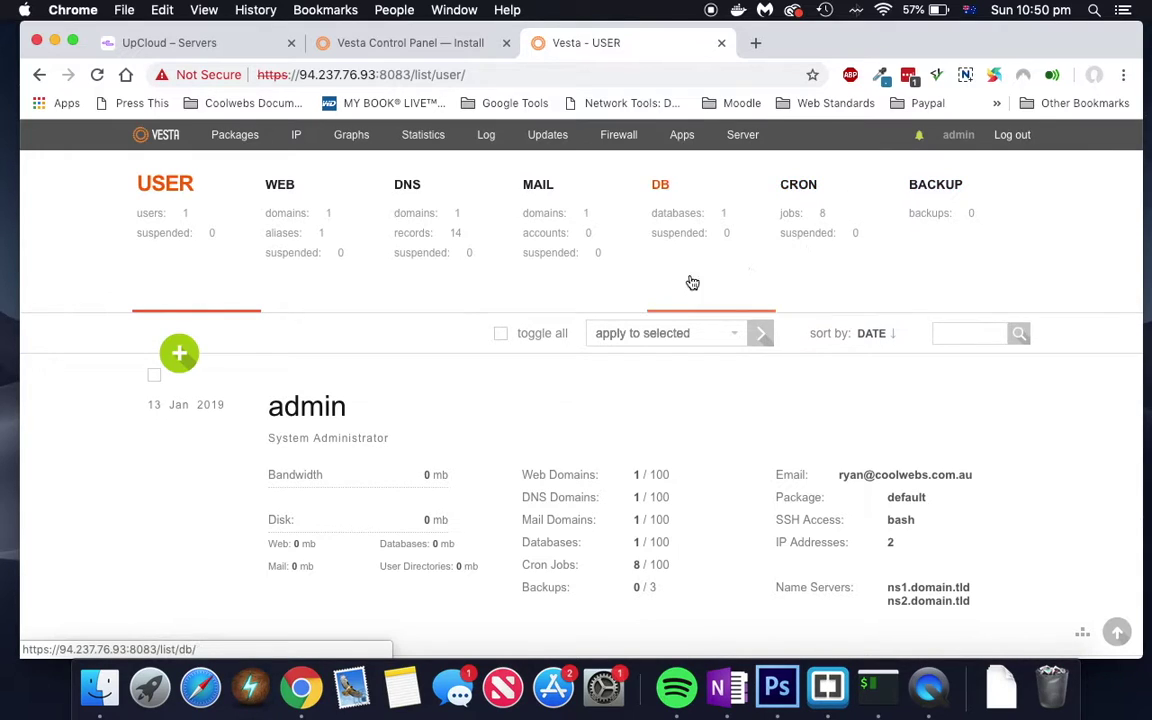
{"action": "left_click", "coordinate": [933, 195]}
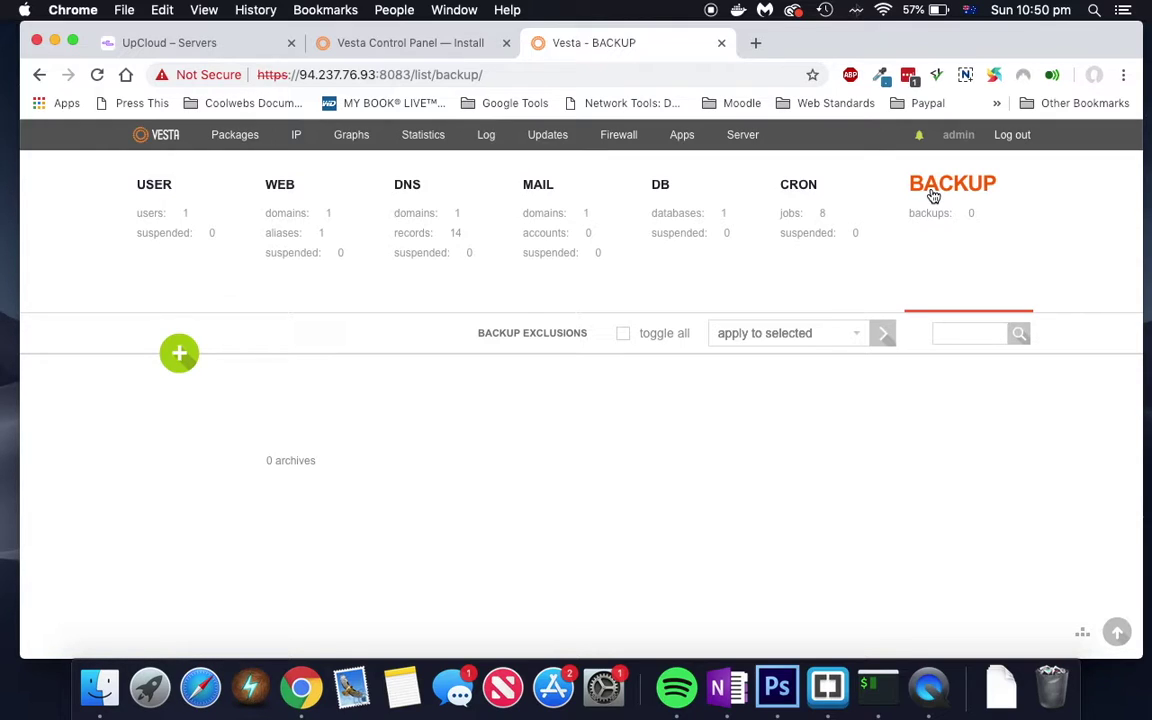
{"action": "left_click", "coordinate": [662, 190]}
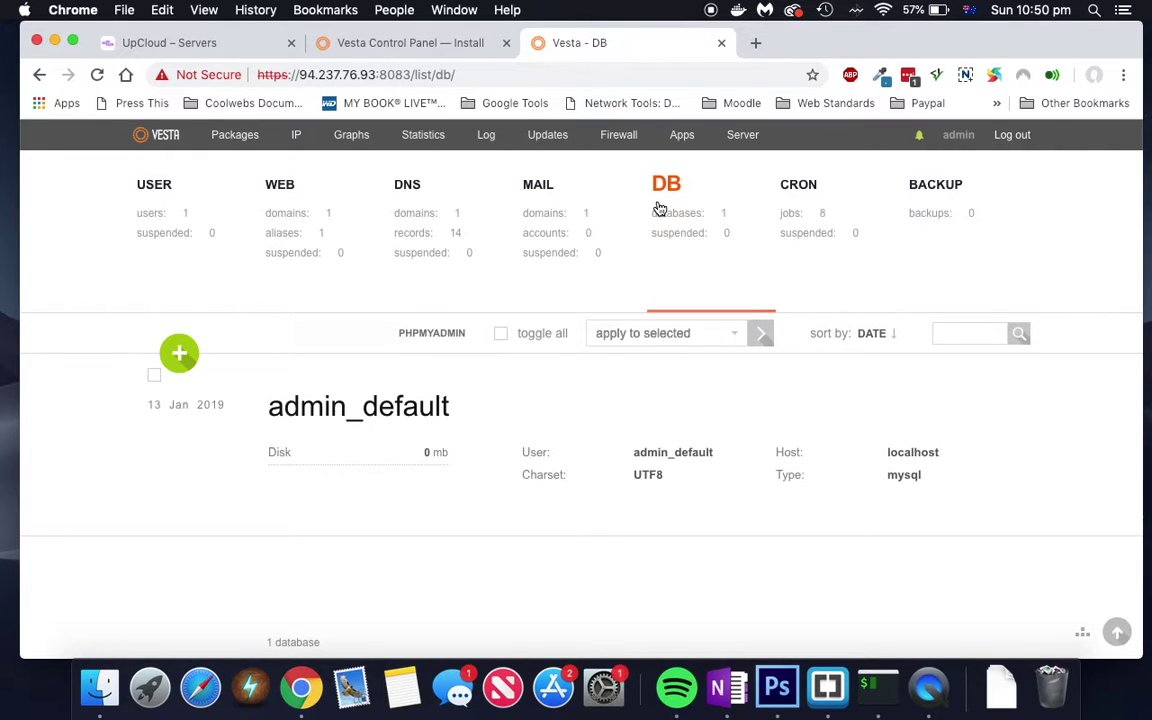
{"action": "scroll", "coordinate": [548, 404], "scroll_direction": "down", "scroll_amount": 1}
{"action": "mouse_move", "coordinate": [548, 404]}
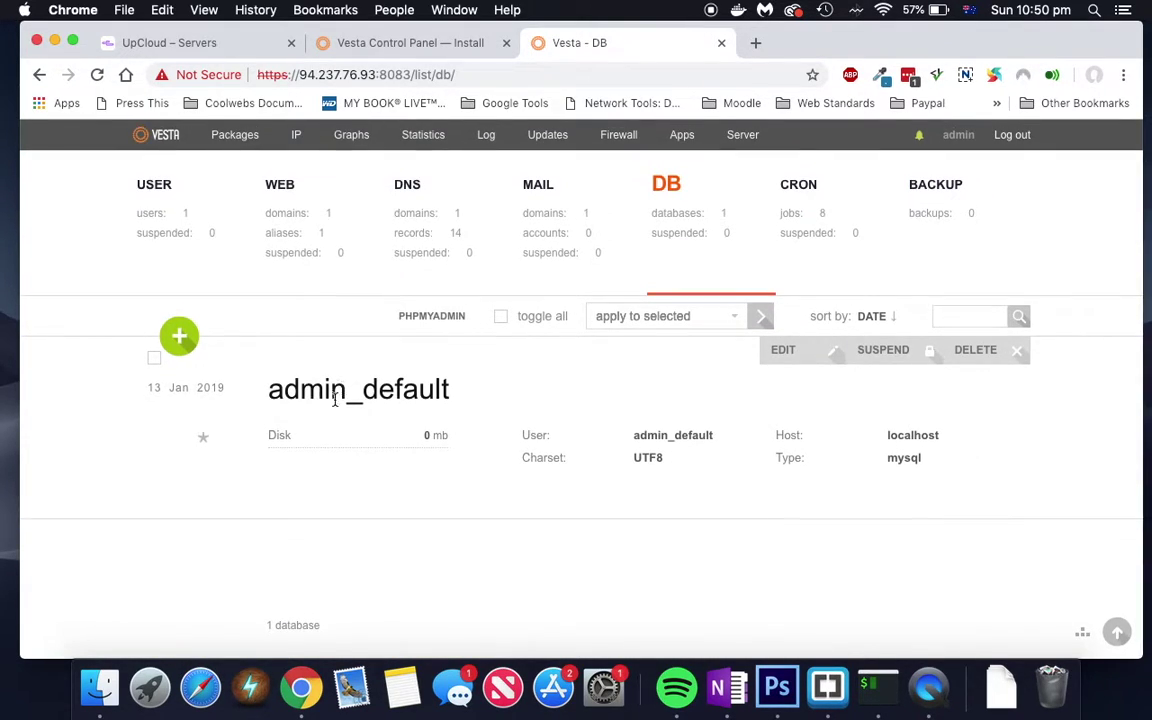
Step: Launch phpMyAdmin's login page from the databases list, check the terminal, and return to Vesta DB
{"action": "left_click", "coordinate": [427, 322]}
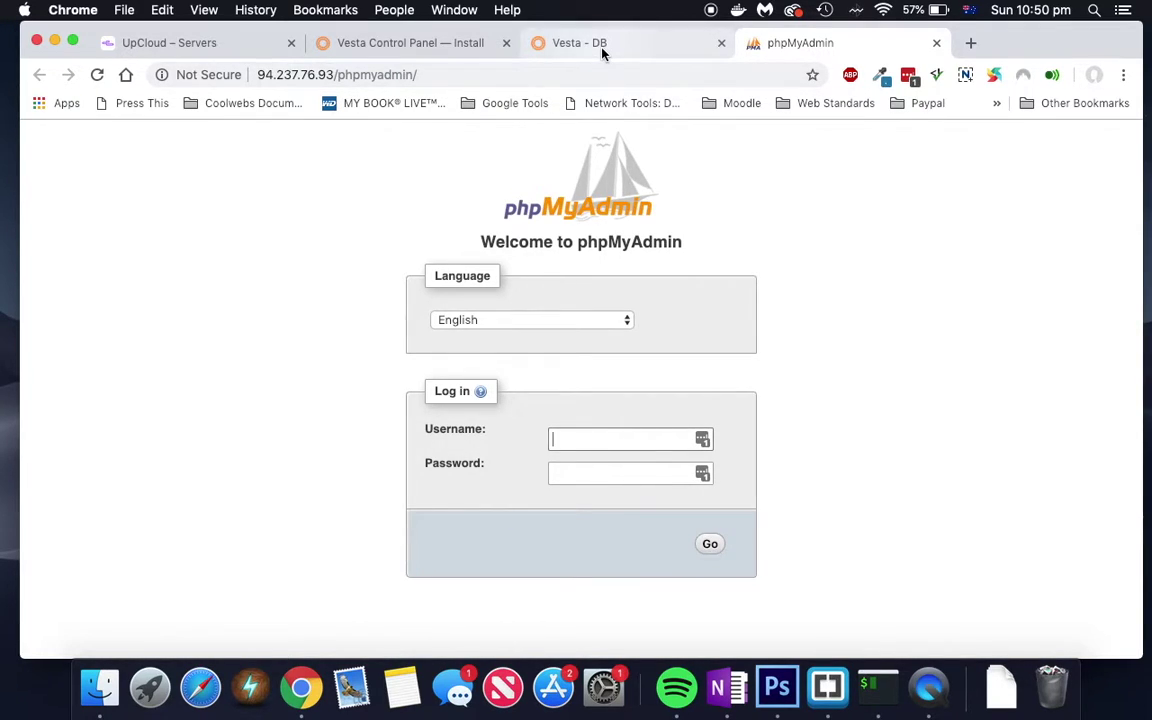
{"action": "left_click", "coordinate": [602, 53]}
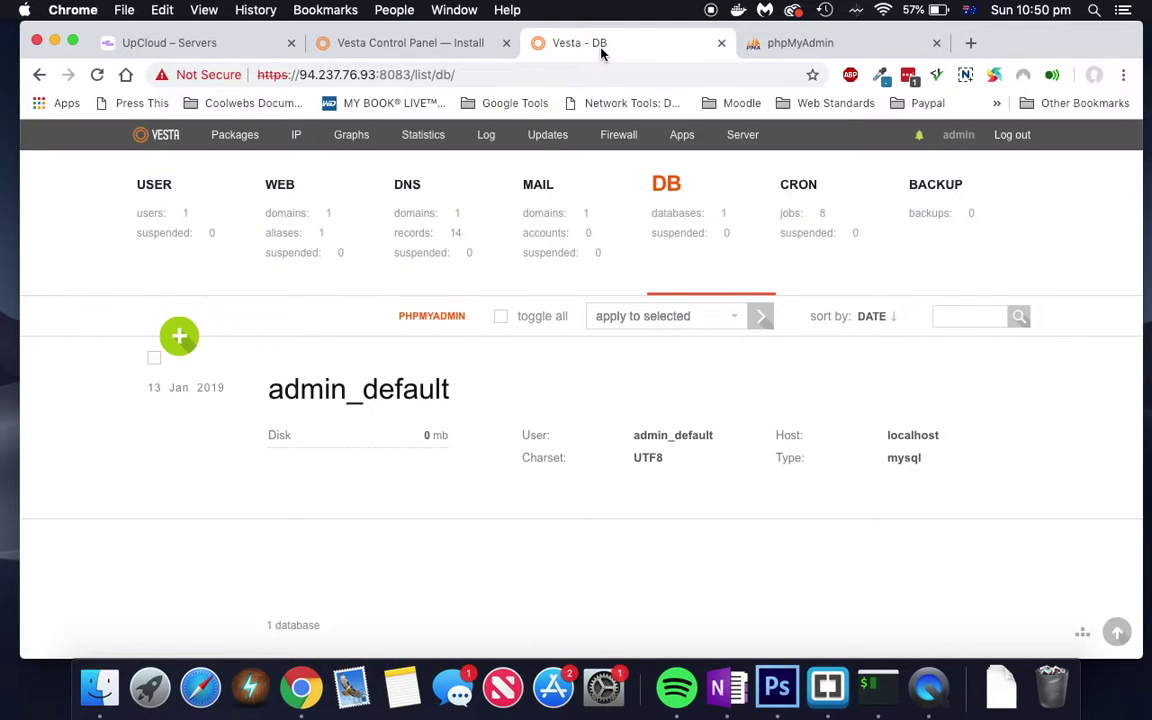
{"action": "left_click", "coordinate": [762, 44]}
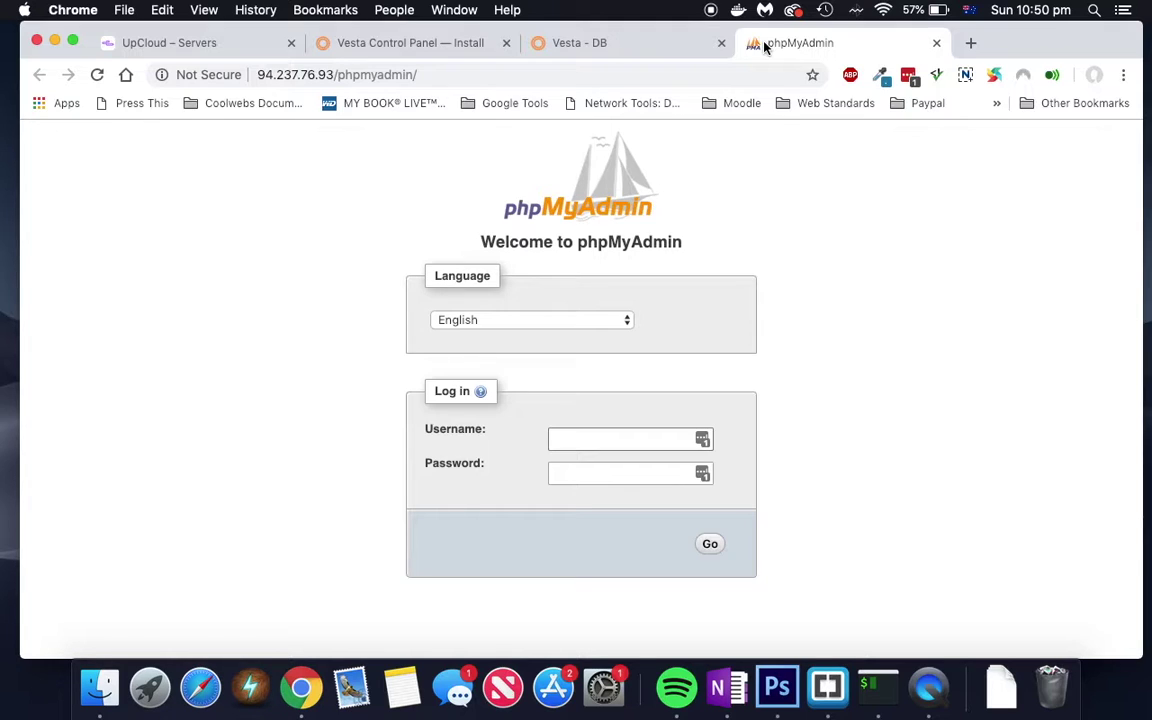
{"action": "left_click", "coordinate": [876, 688]}
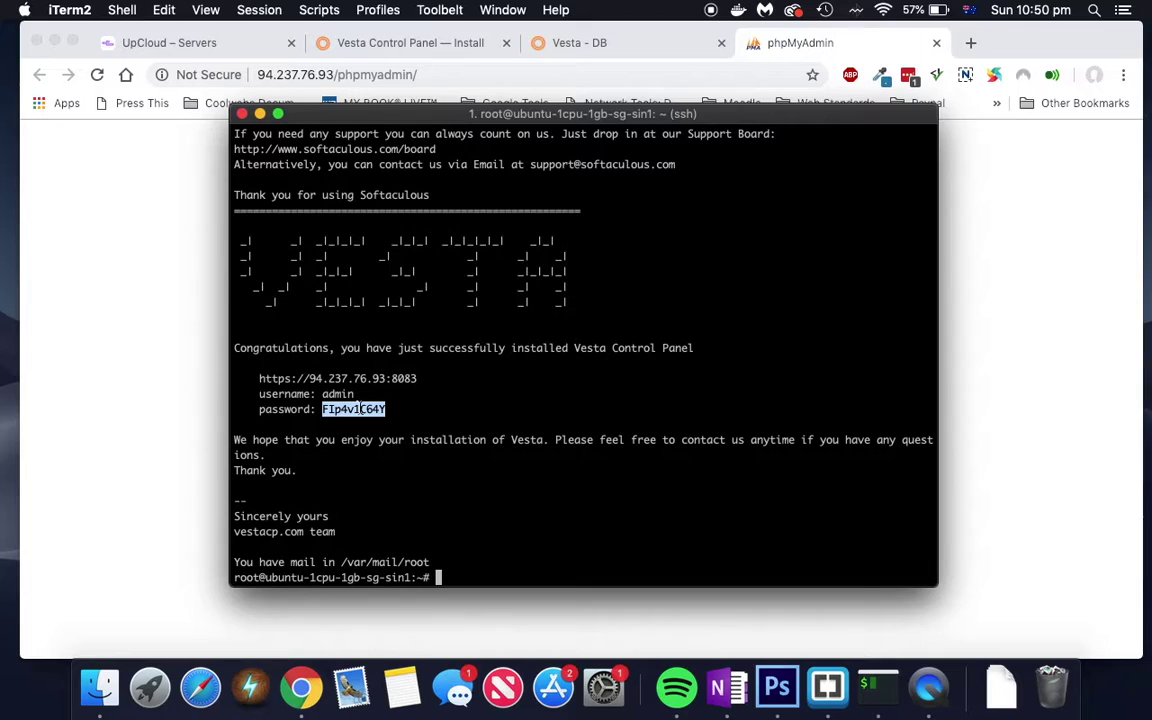
{"action": "left_click", "coordinate": [945, 300]}
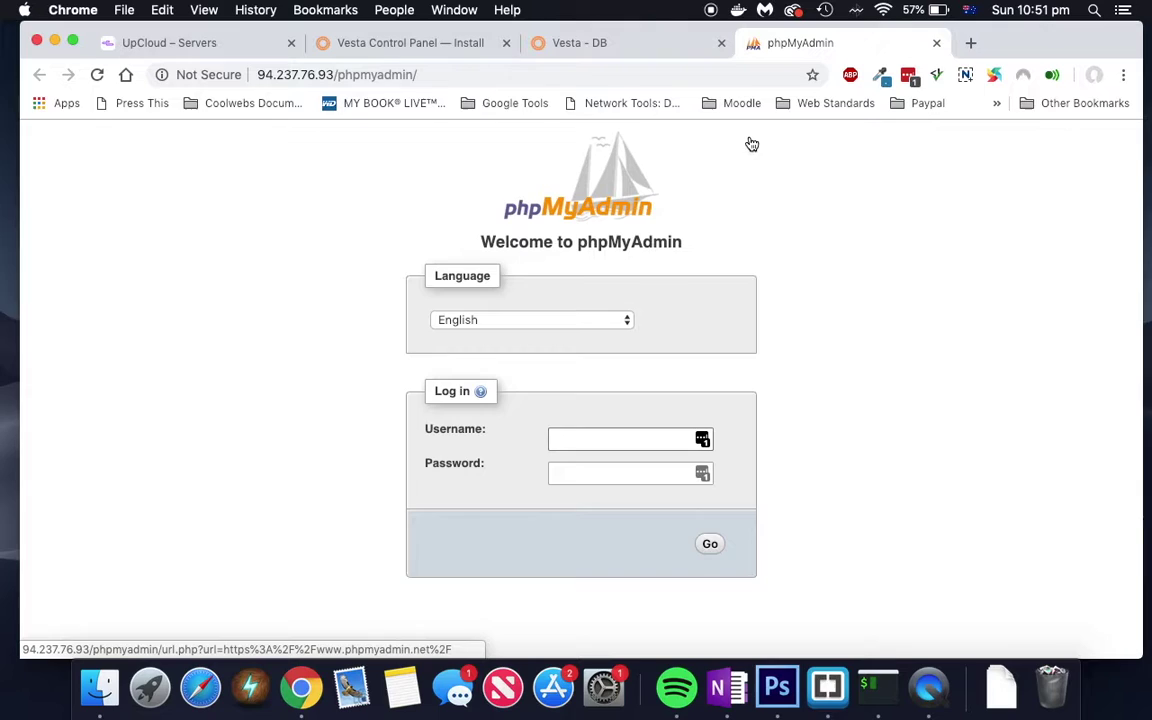
{"action": "left_click", "coordinate": [616, 54]}
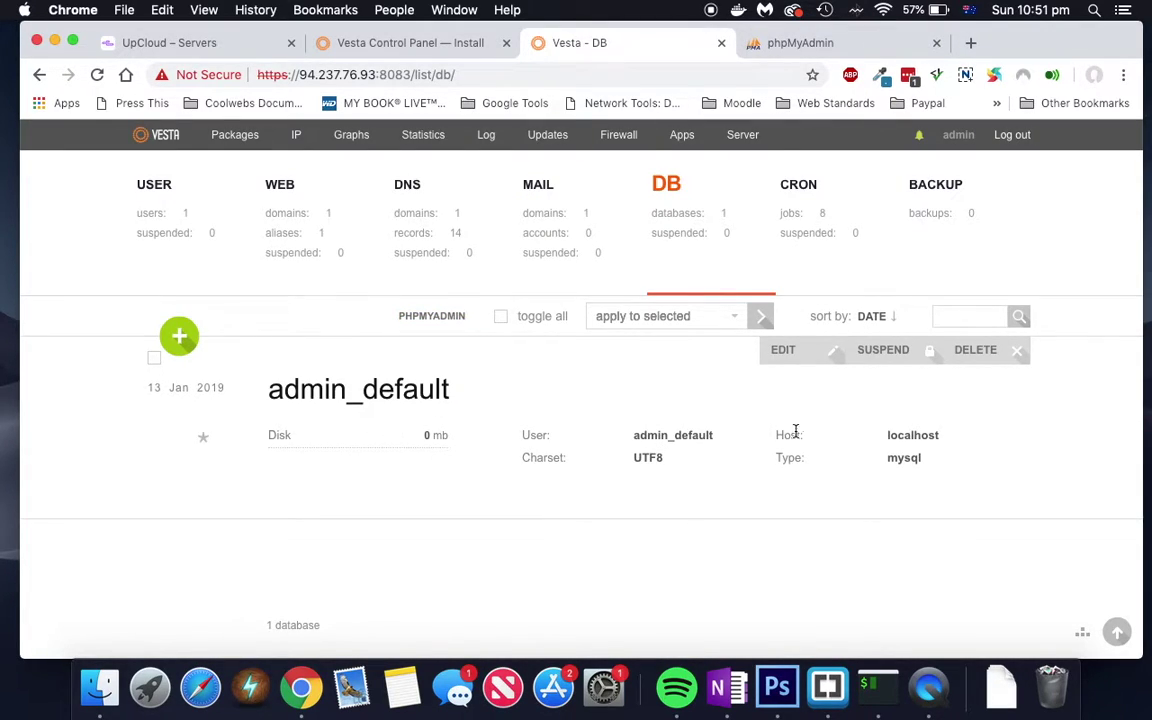
Step: Open admin_default for editing and try its user name alone on the phpMyAdmin login
{"action": "left_click", "coordinate": [790, 352]}
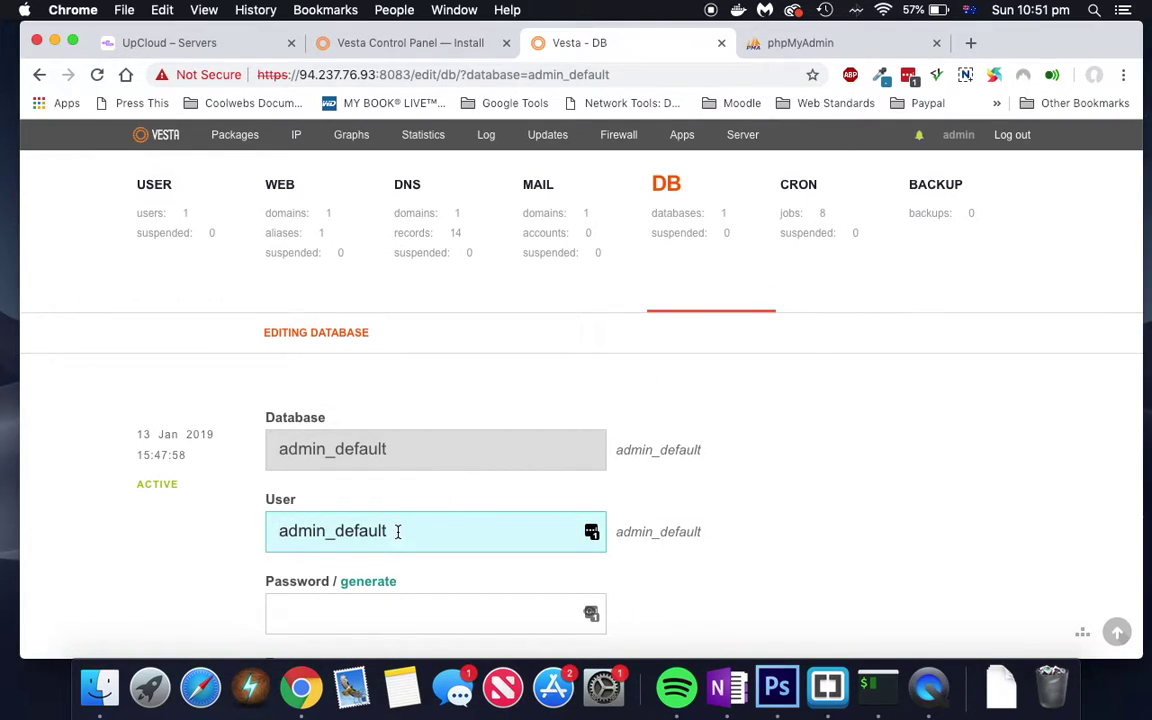
{"action": "left_click_drag", "start_coordinate": [399, 532], "coordinate": [265, 535]}
{"action": "key", "text": "super+c"}
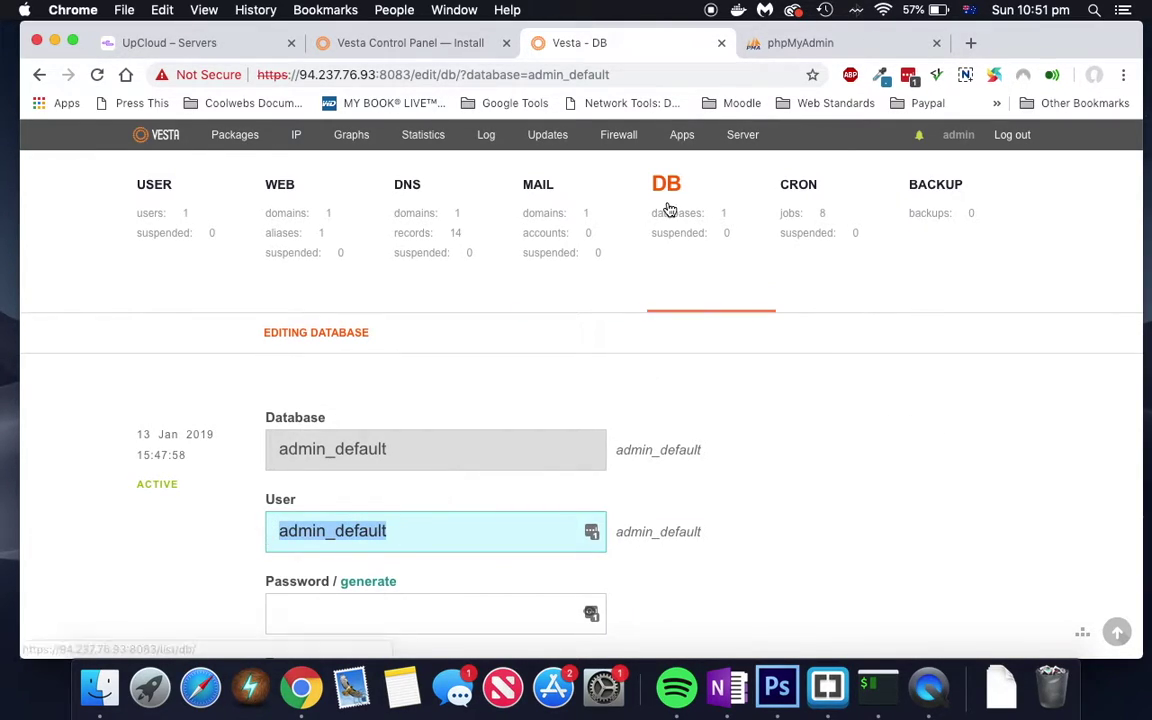
{"action": "left_click", "coordinate": [784, 44]}
{"action": "left_click", "coordinate": [586, 438]}
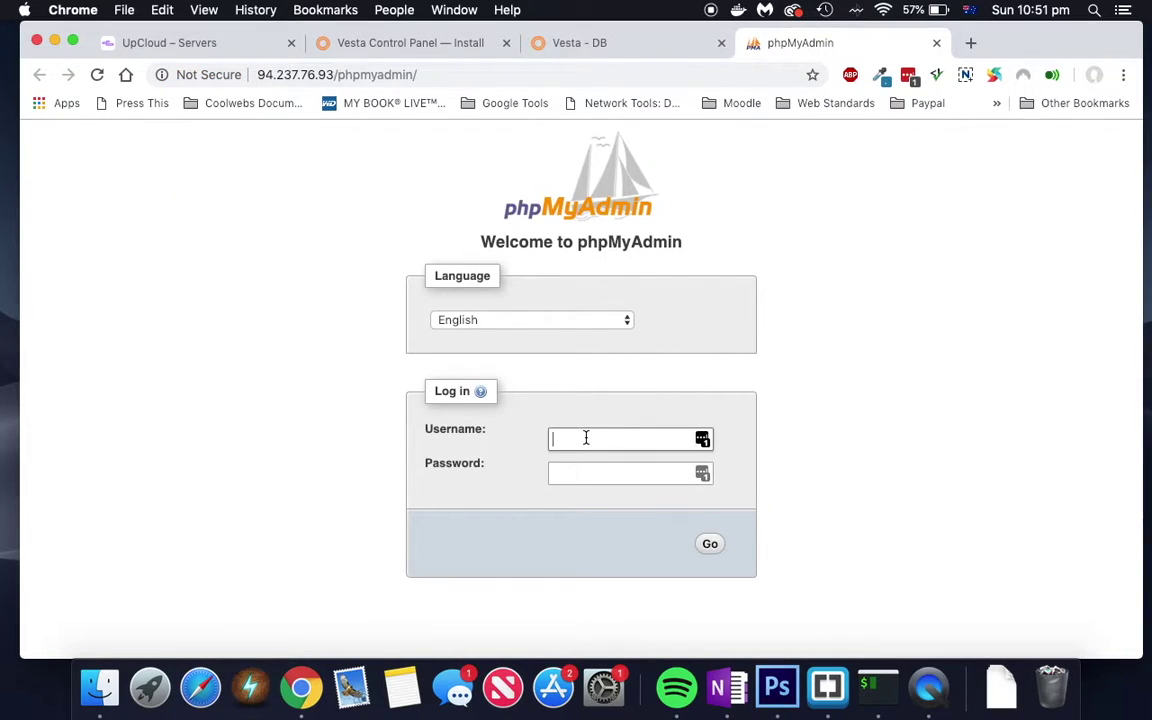
{"action": "key", "text": "super+v"}
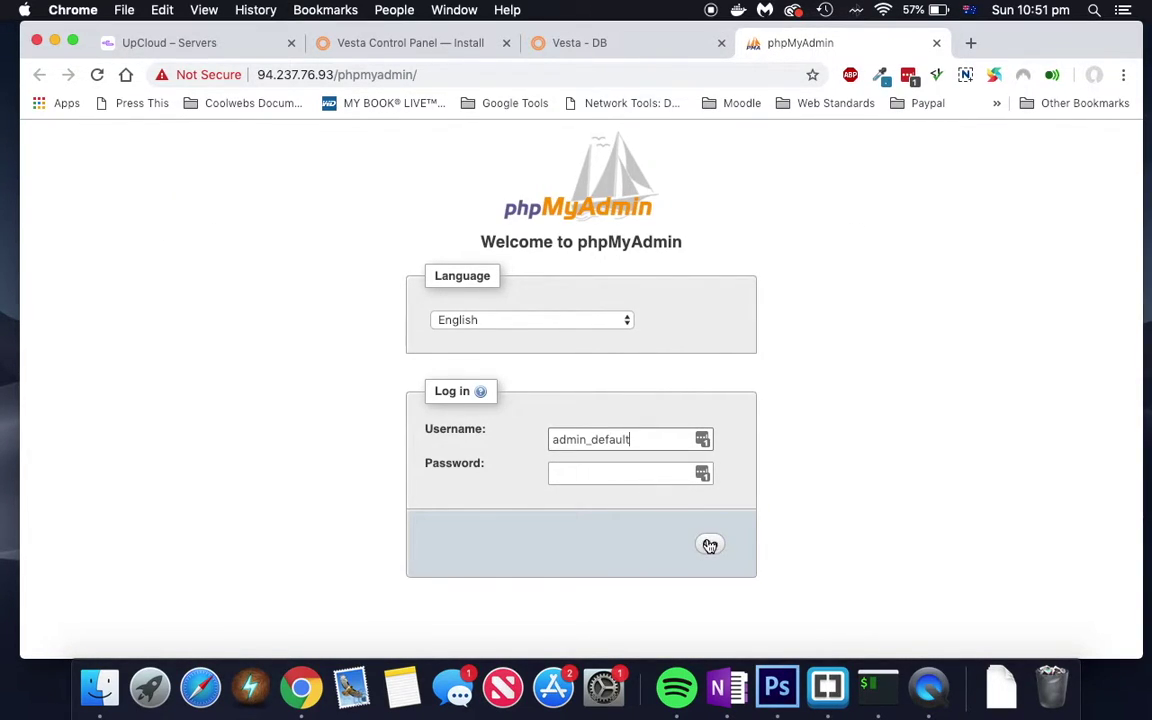
{"action": "left_click", "coordinate": [709, 545]}
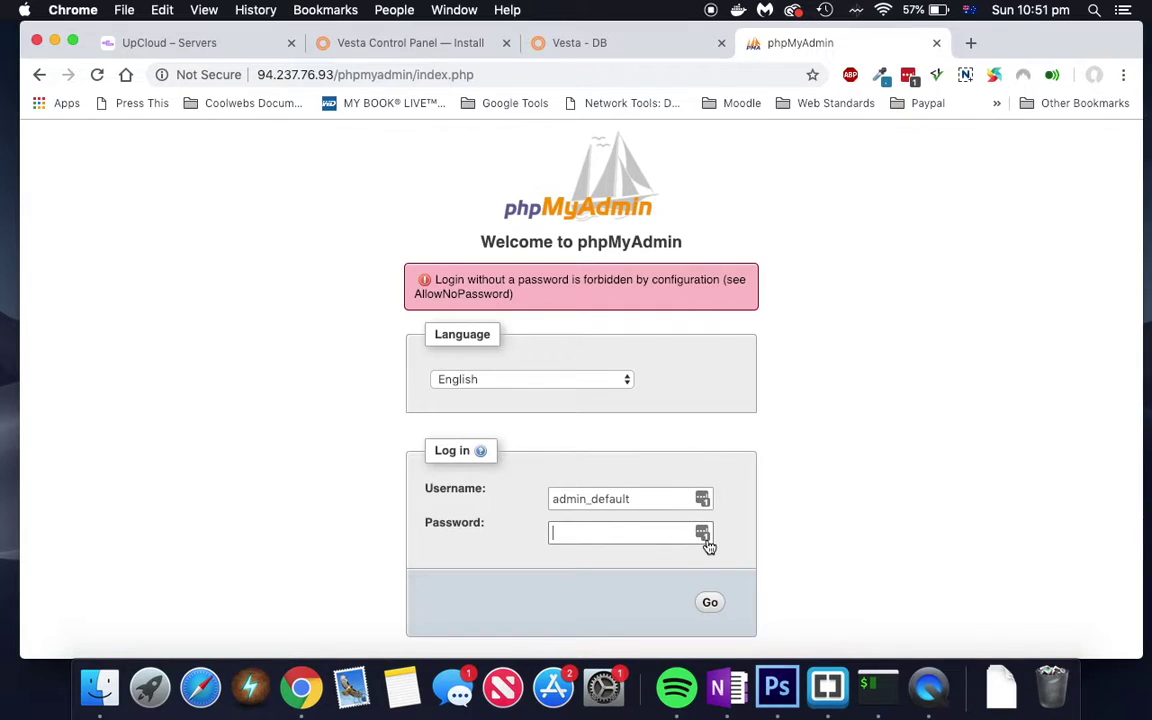
Step: Type a new database password into the admin_default edit form's Password field
{"action": "left_click", "coordinate": [588, 45]}
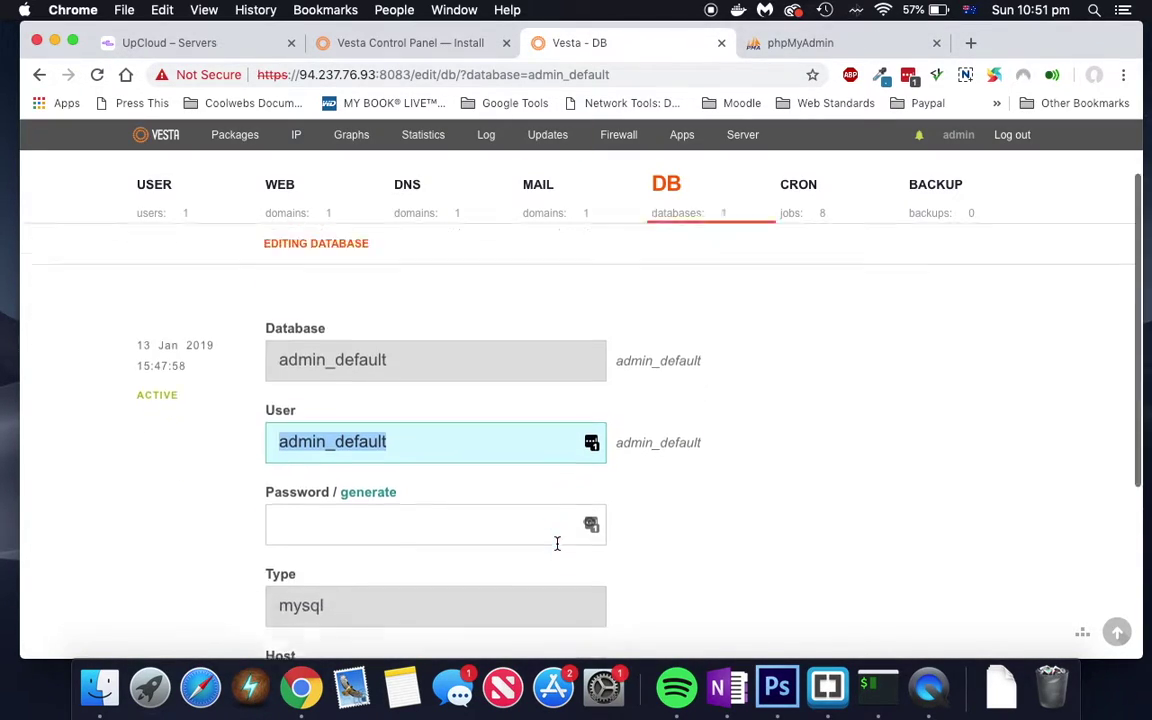
{"action": "scroll", "coordinate": [557, 543], "scroll_direction": "down", "scroll_amount": 1}
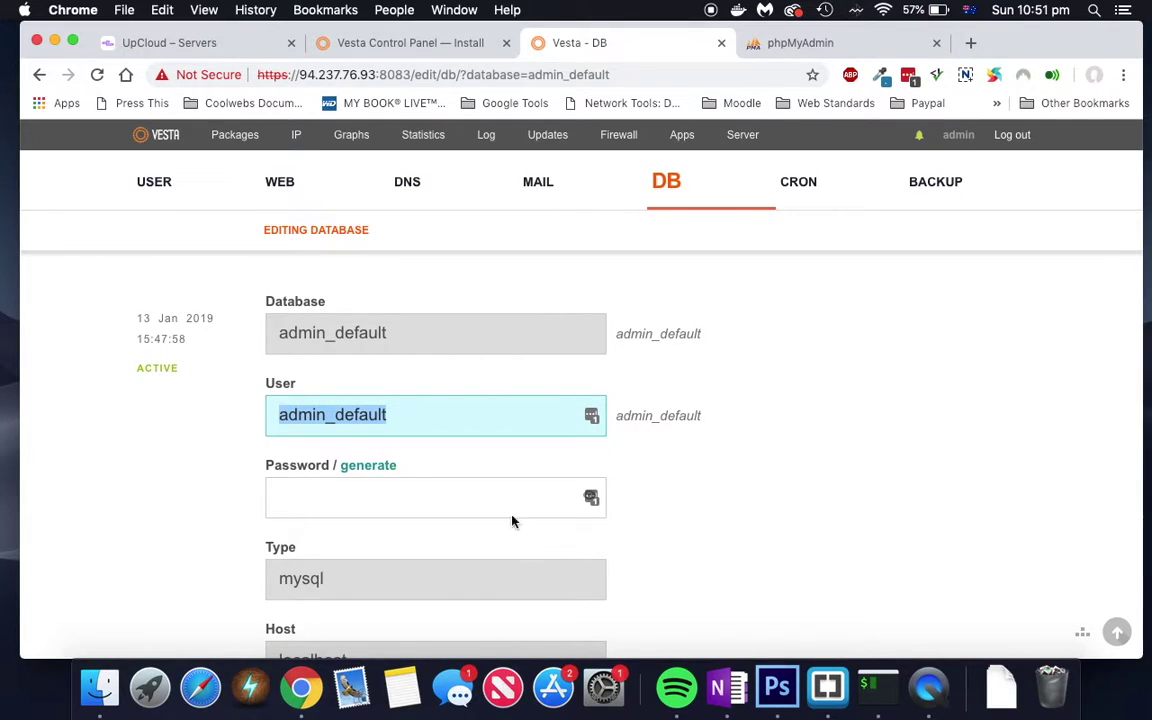
{"action": "left_click", "coordinate": [427, 495]}
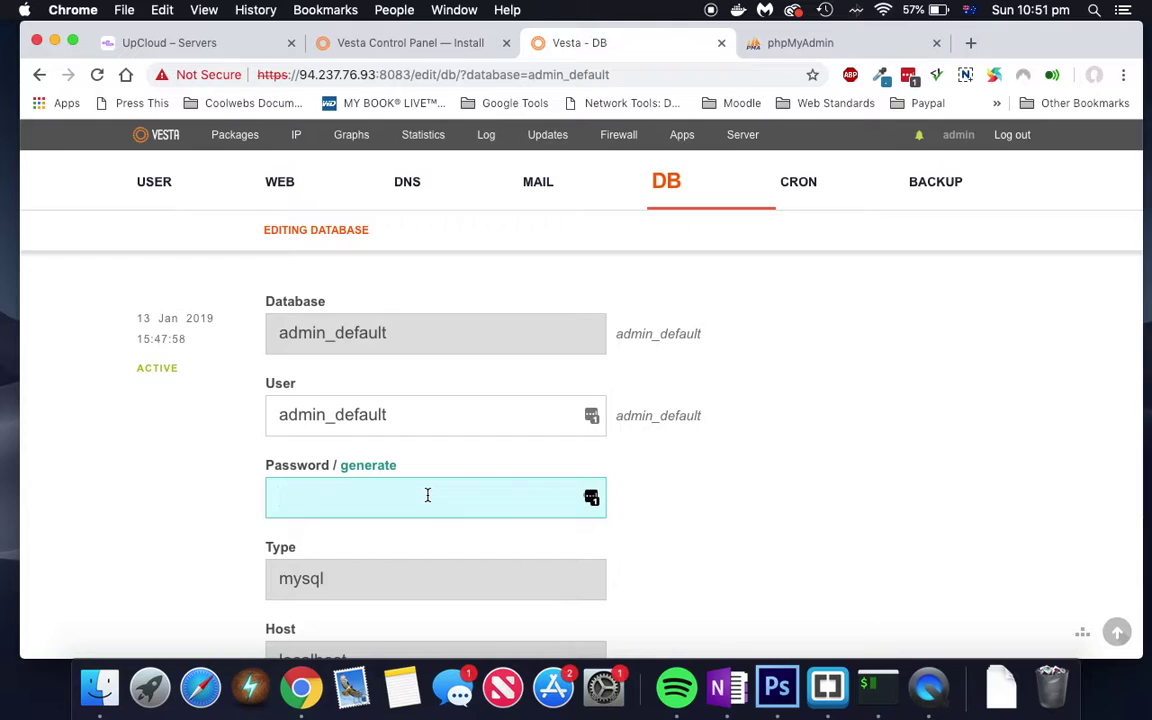
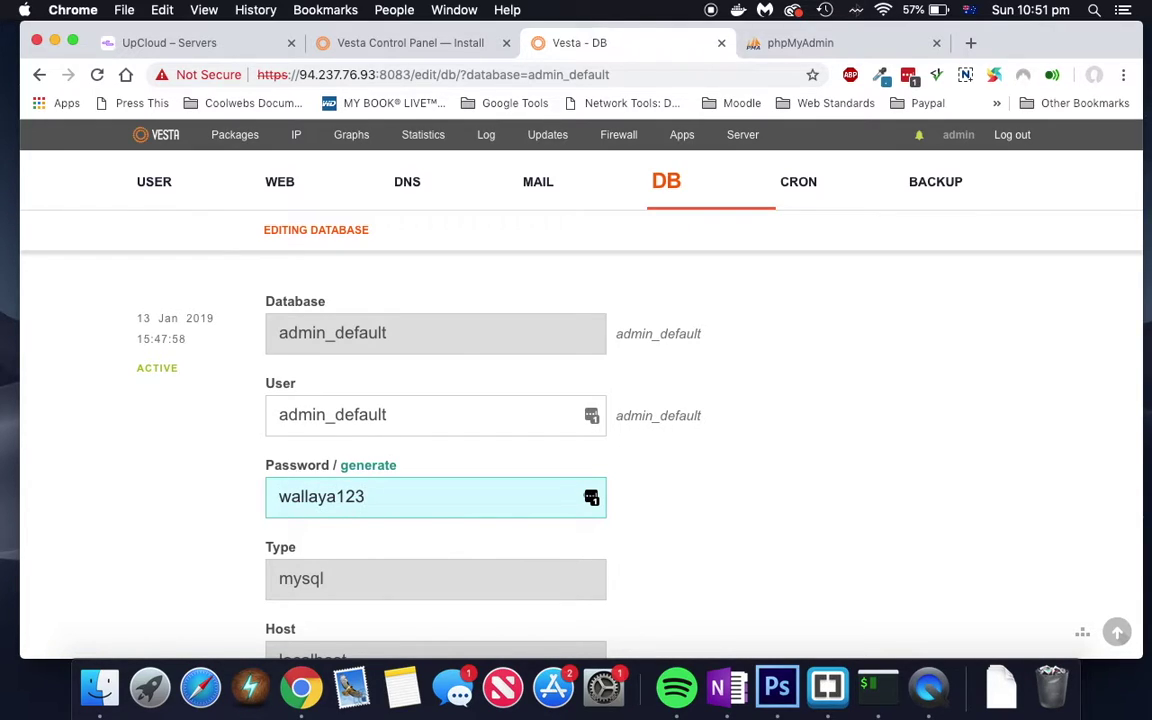
{"action": "scroll", "coordinate": [549, 496], "scroll_direction": "down", "scroll_amount": 3}
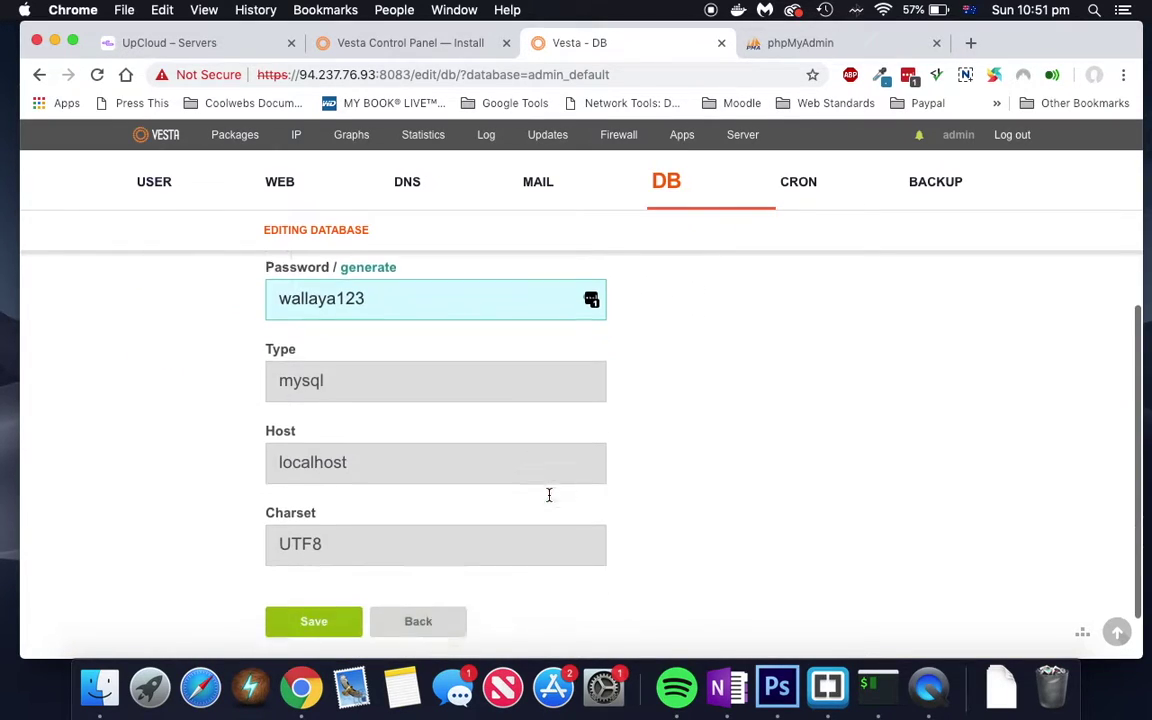
{"action": "scroll", "coordinate": [478, 510], "scroll_direction": "down", "scroll_amount": 2}
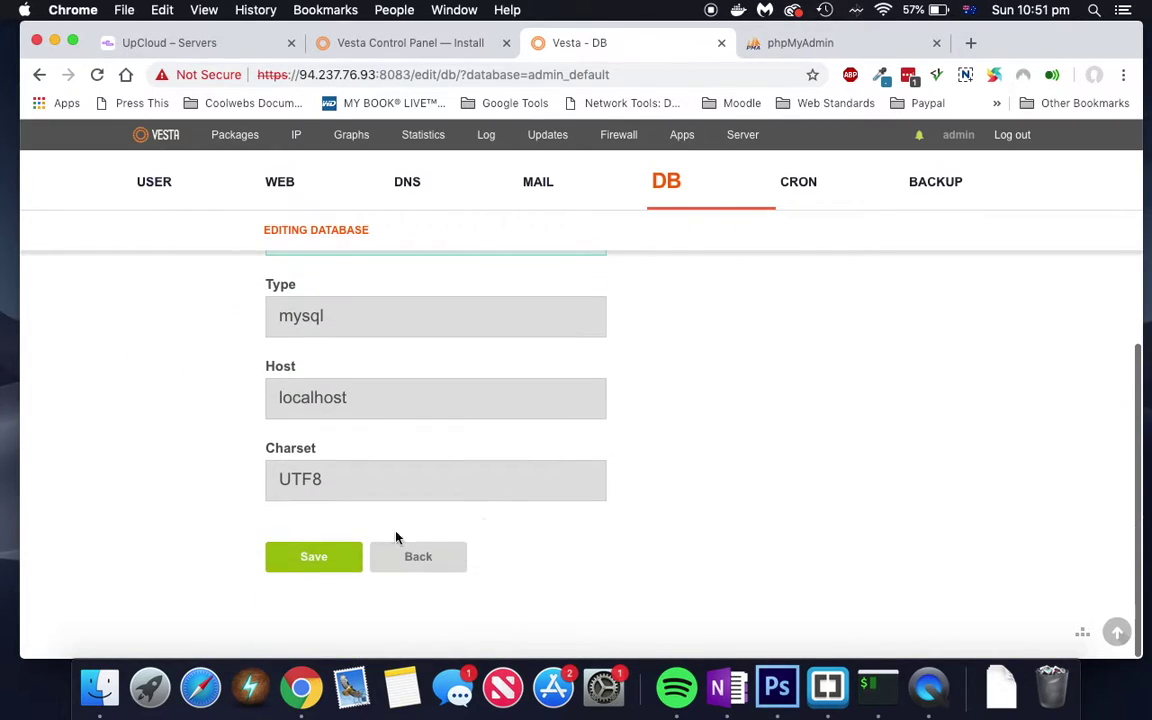
Step: Save the new password, then log in to phpMyAdmin as admin_default with it, declining LastPass
{"action": "left_click", "coordinate": [311, 563]}
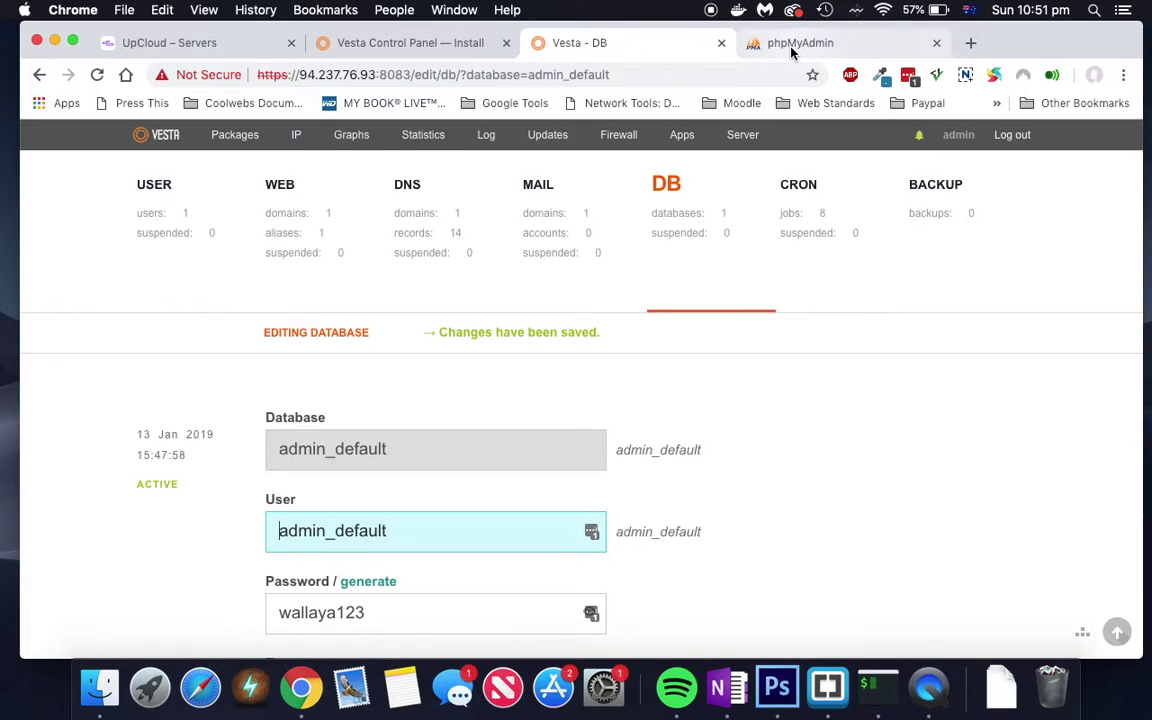
{"action": "left_click", "coordinate": [792, 45]}
{"action": "left_click", "coordinate": [604, 530]}
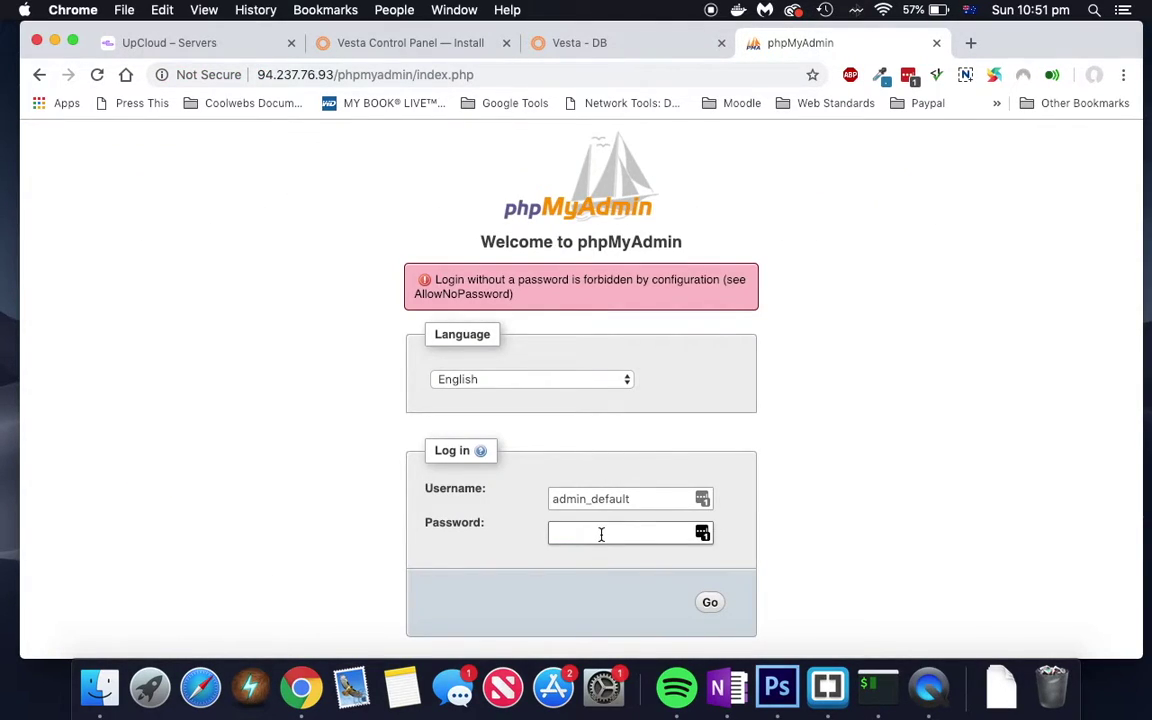
{"action": "type", "text": "••••••••••"}
{"action": "key", "text": "Return"}
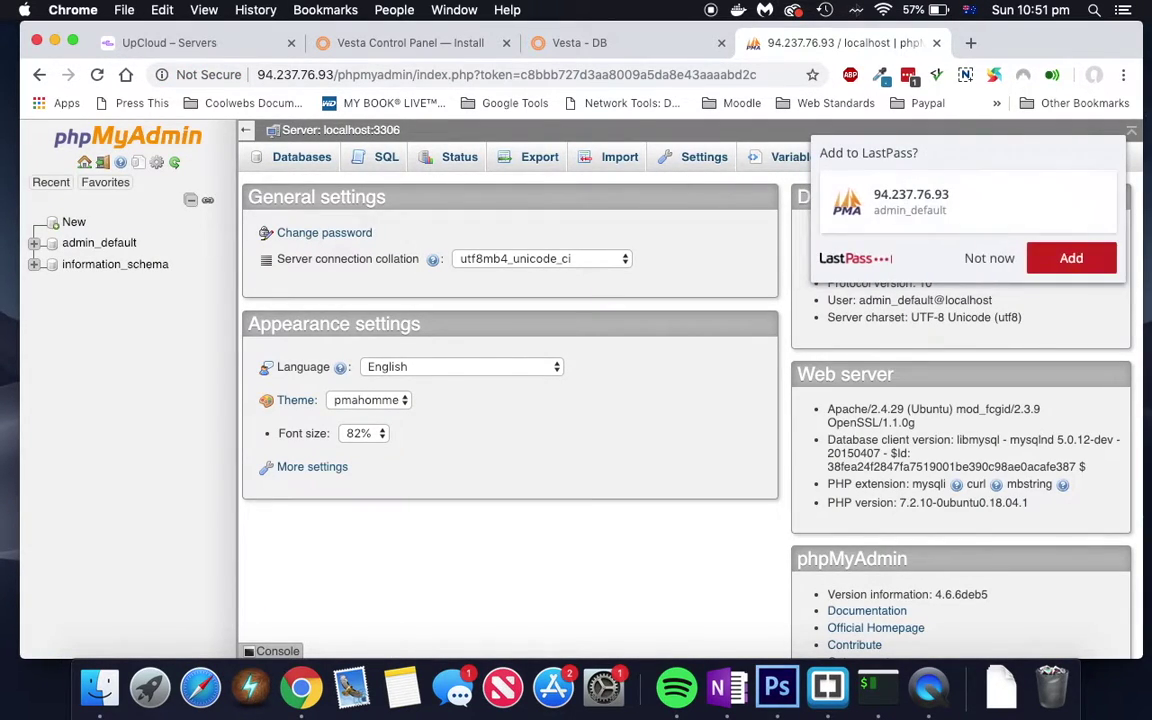
{"action": "left_click", "coordinate": [991, 259]}
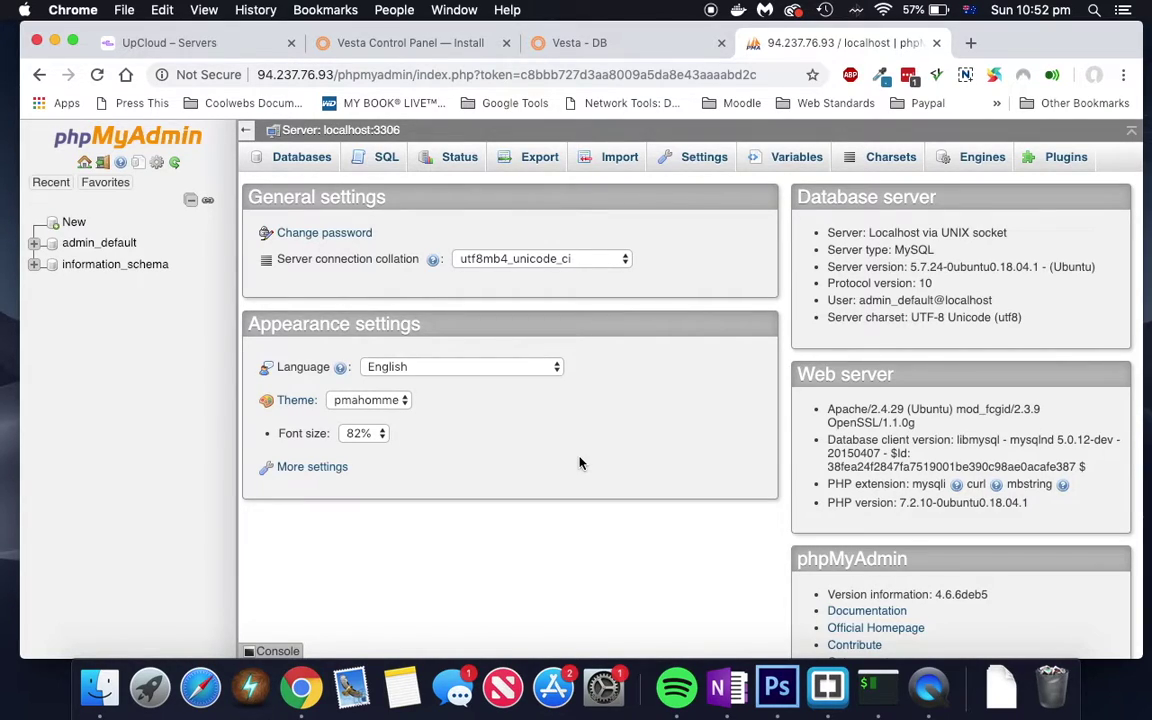
Step: Close the phpMyAdmin tab and view the MAIL section listing domain 94.237.76.93
{"action": "left_click", "coordinate": [937, 43]}
{"action": "scroll", "coordinate": [652, 335], "scroll_direction": "up", "scroll_amount": 1}
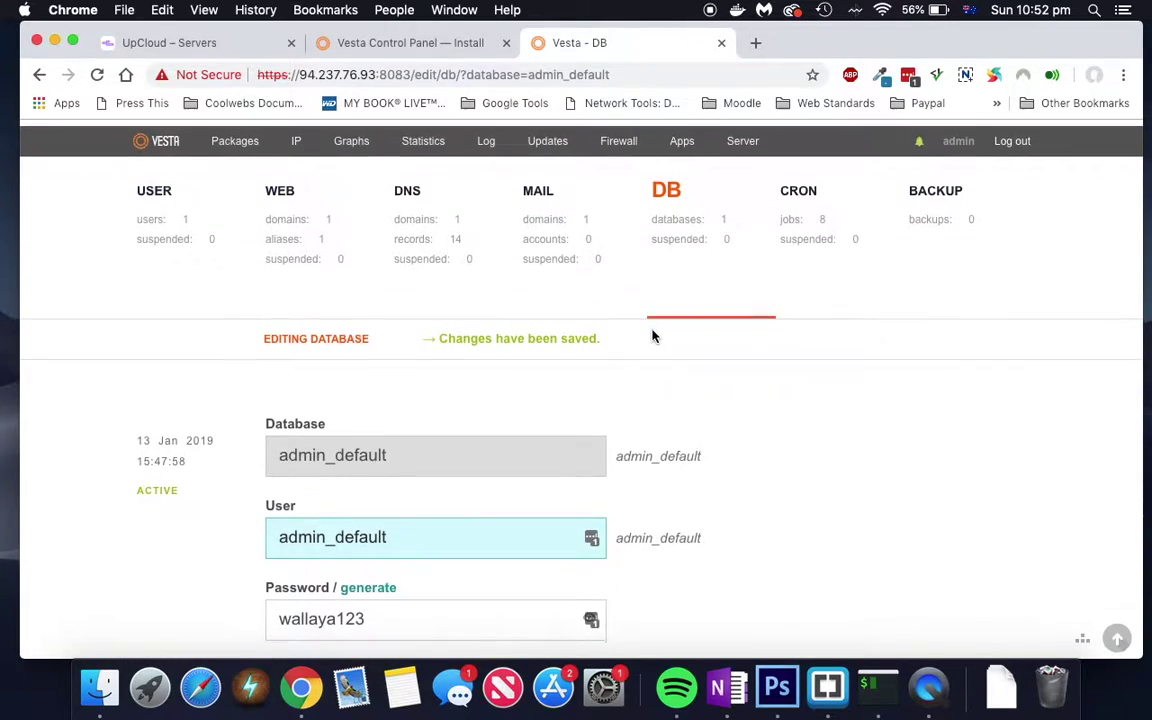
{"action": "left_click", "coordinate": [547, 195]}
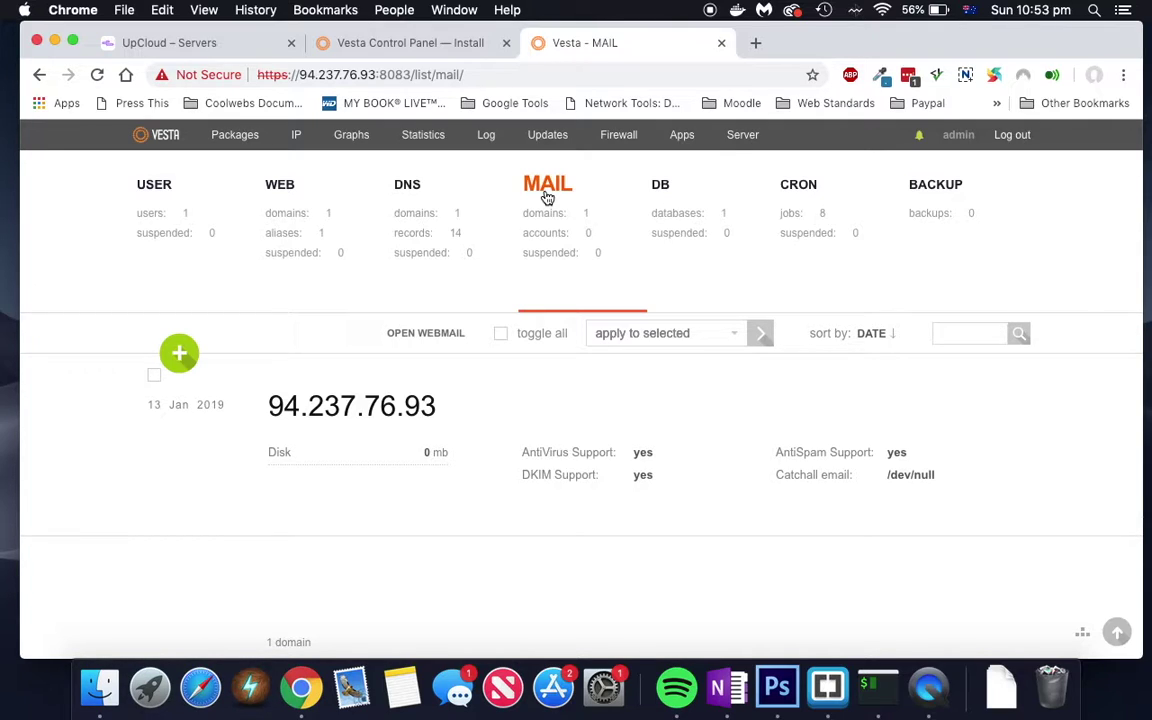
Step: Browse the WEB list showing 94.237.76.93, then open the Add Web Domain form preset to 10.10.3.91
{"action": "left_click", "coordinate": [285, 195]}
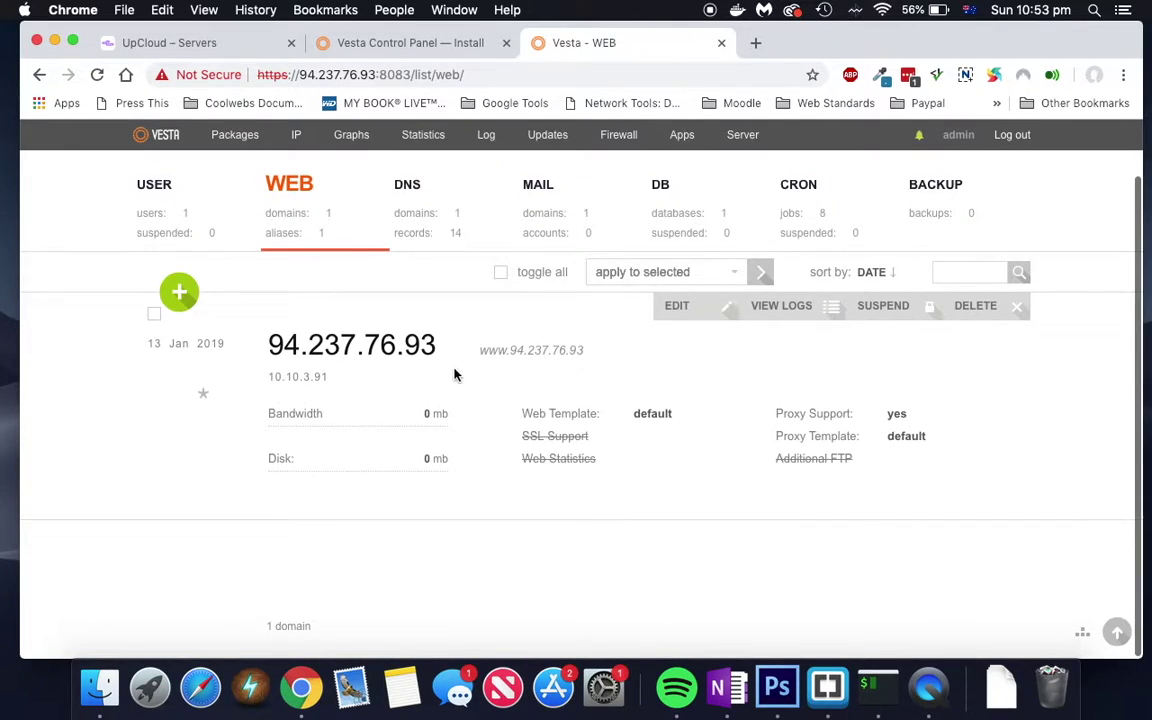
{"action": "left_click_drag", "start_coordinate": [438, 345], "coordinate": [272, 346]}
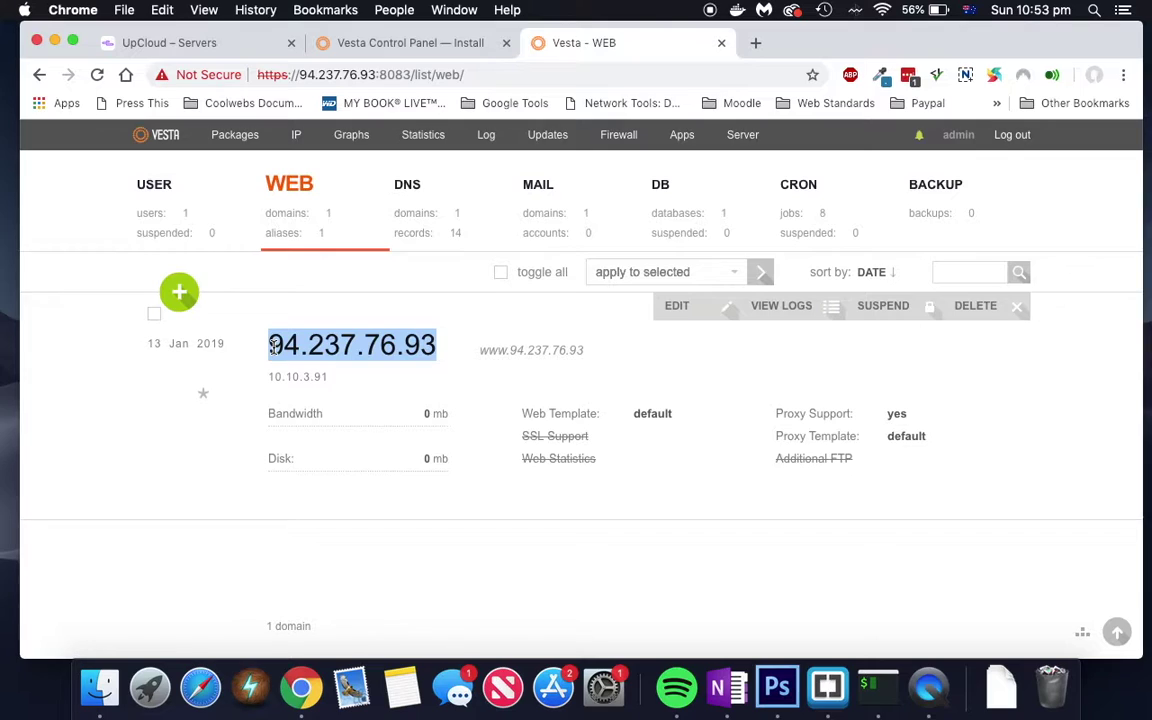
{"action": "left_click", "coordinate": [183, 301]}
{"action": "scroll", "coordinate": [334, 386], "scroll_direction": "down", "scroll_amount": 2}
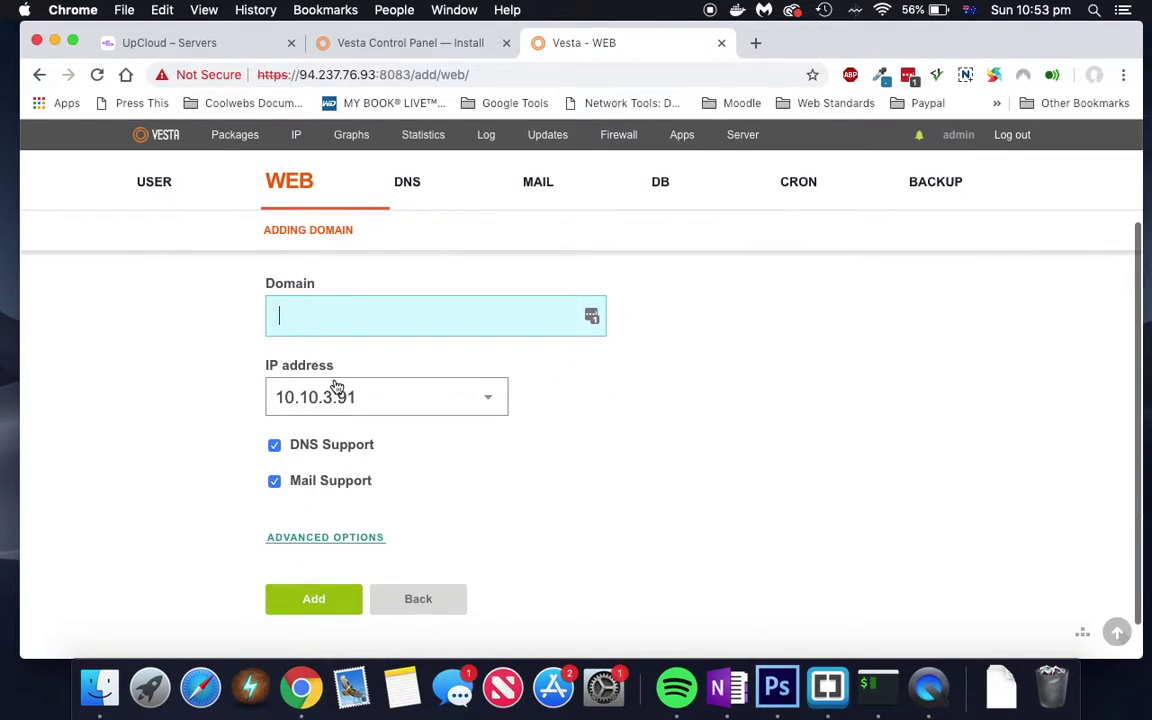
{"action": "scroll", "coordinate": [404, 478], "scroll_direction": "down", "scroll_amount": 1}
{"action": "scroll", "coordinate": [404, 478], "scroll_direction": "up", "scroll_amount": 4}
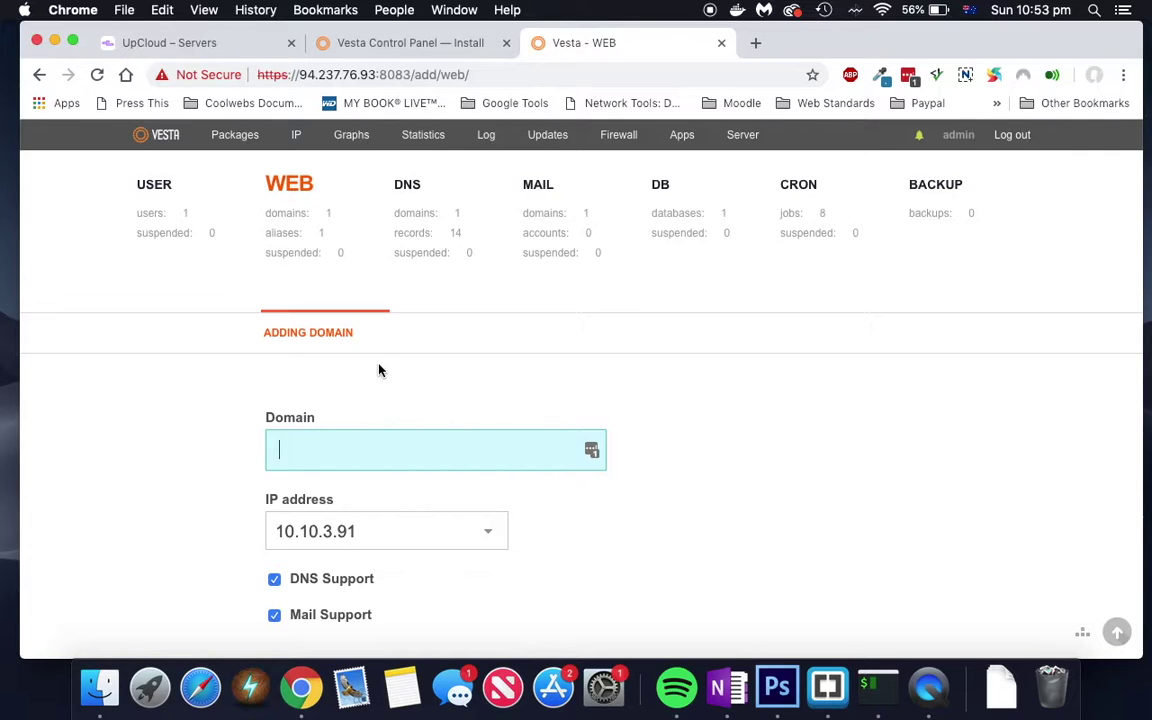
Step: Glance at the DNS list, then look through the default, gainsboro and palegreen hosting packages
{"action": "left_click", "coordinate": [404, 192]}
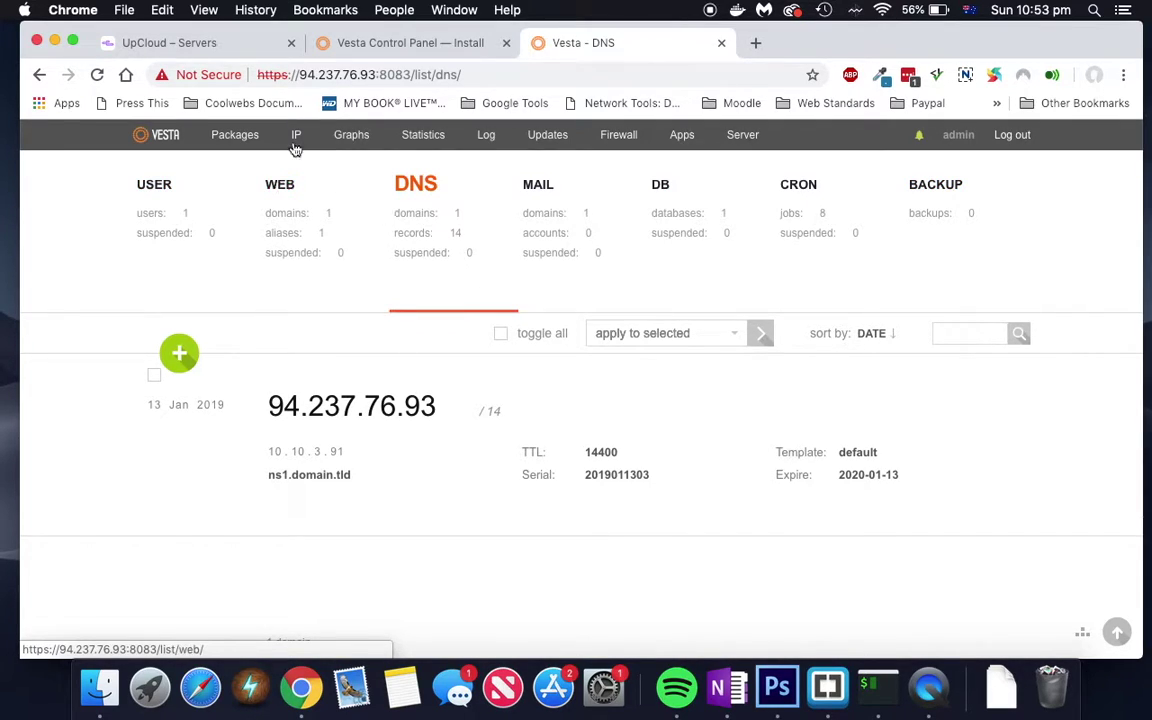
{"action": "left_click", "coordinate": [235, 145]}
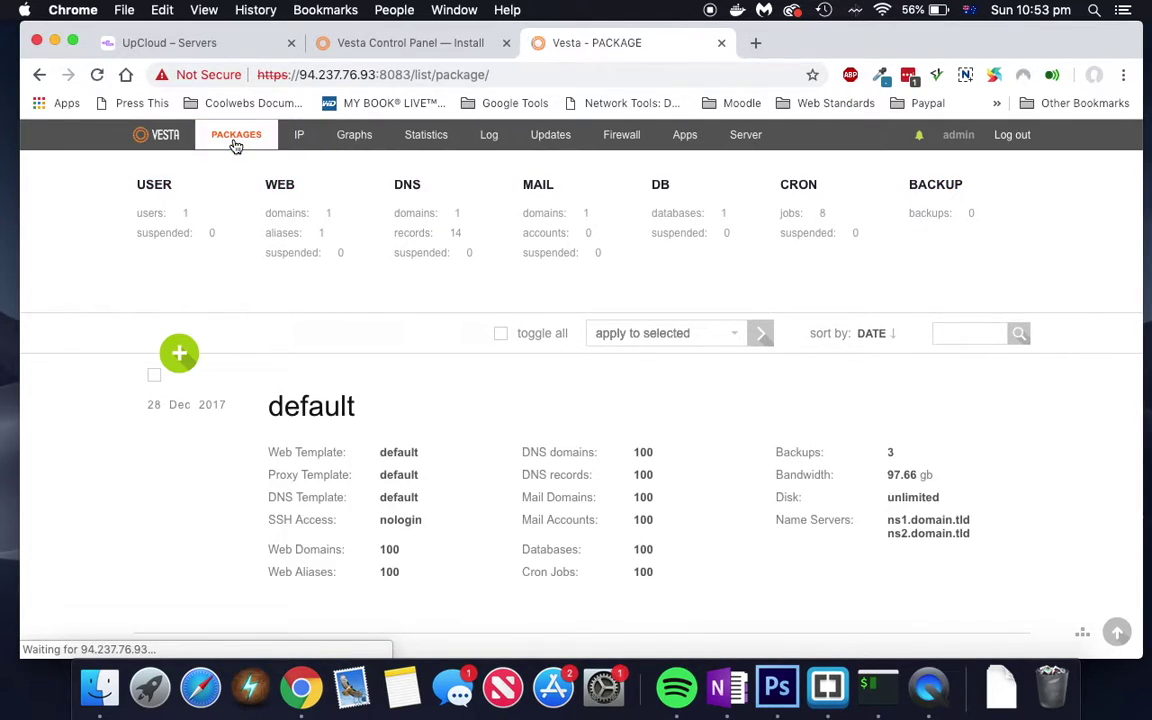
{"action": "scroll", "coordinate": [493, 341], "scroll_direction": "down", "scroll_amount": 3}
{"action": "scroll", "coordinate": [493, 341], "scroll_direction": "down", "scroll_amount": 5}
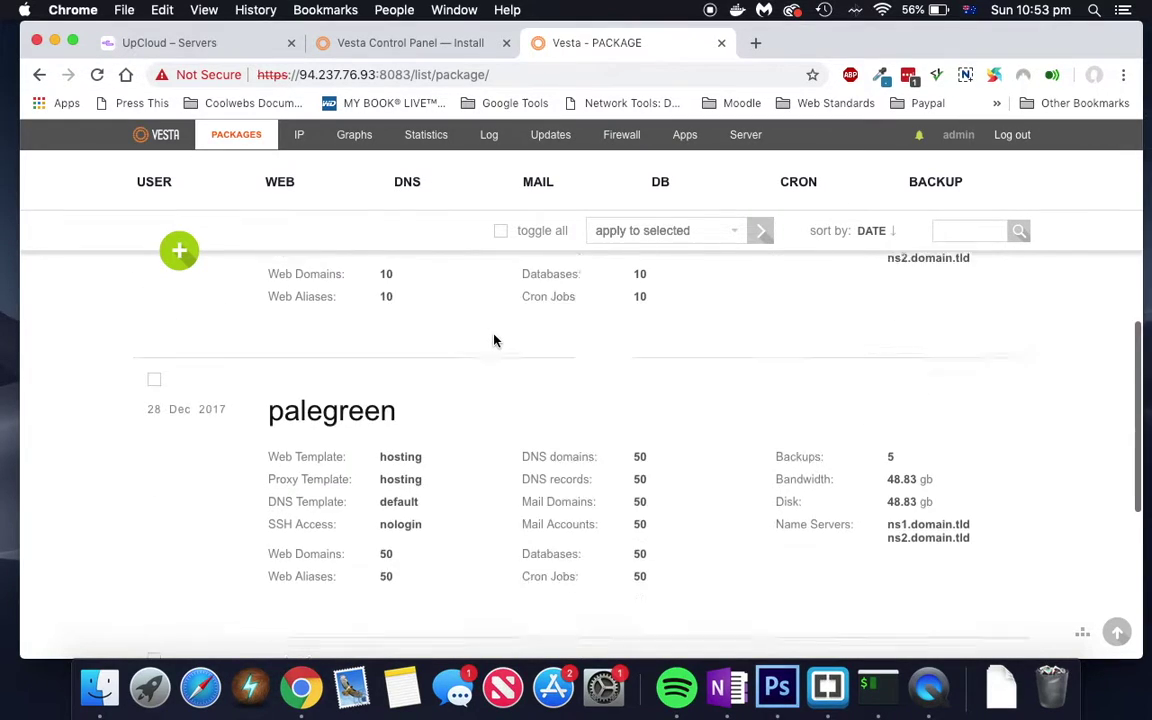
{"action": "scroll", "coordinate": [493, 341], "scroll_direction": "up", "scroll_amount": 6}
{"action": "scroll", "coordinate": [493, 341], "scroll_direction": "up", "scroll_amount": 3}
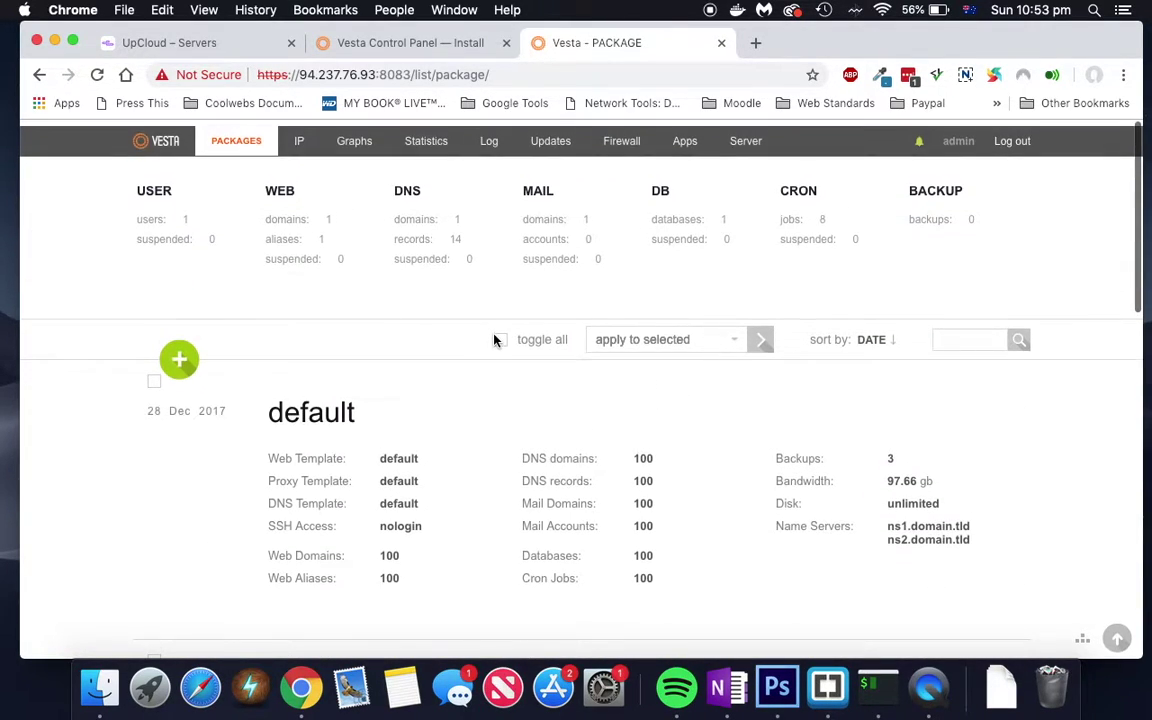
{"action": "scroll", "coordinate": [603, 447], "scroll_direction": "down", "scroll_amount": 5}
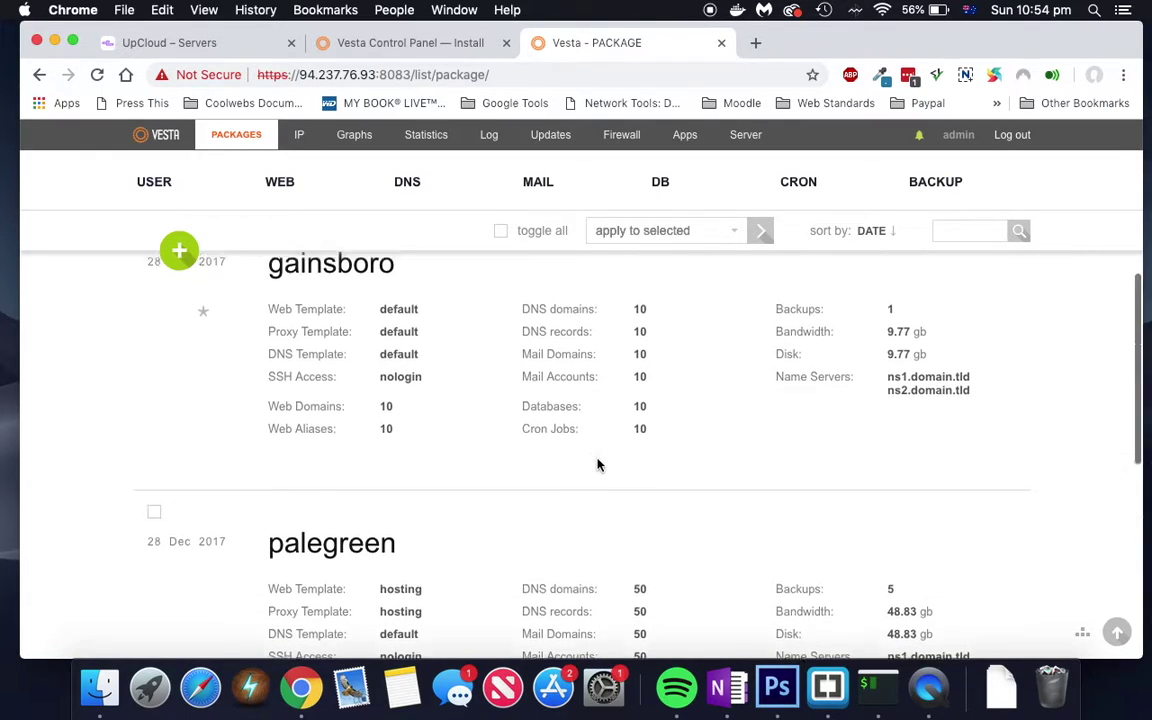
{"action": "scroll", "coordinate": [597, 465], "scroll_direction": "up", "scroll_amount": 5}
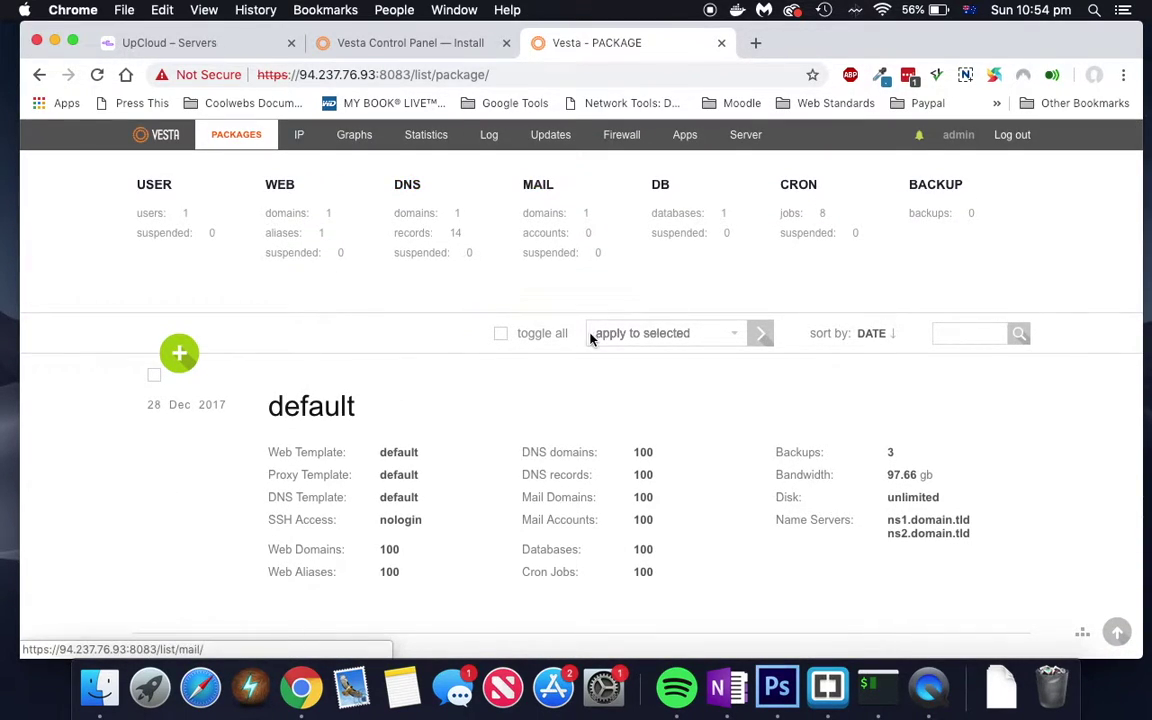
Step: Glance over the new hosting package form, then view the server's IP address list
{"action": "left_click", "coordinate": [184, 356]}
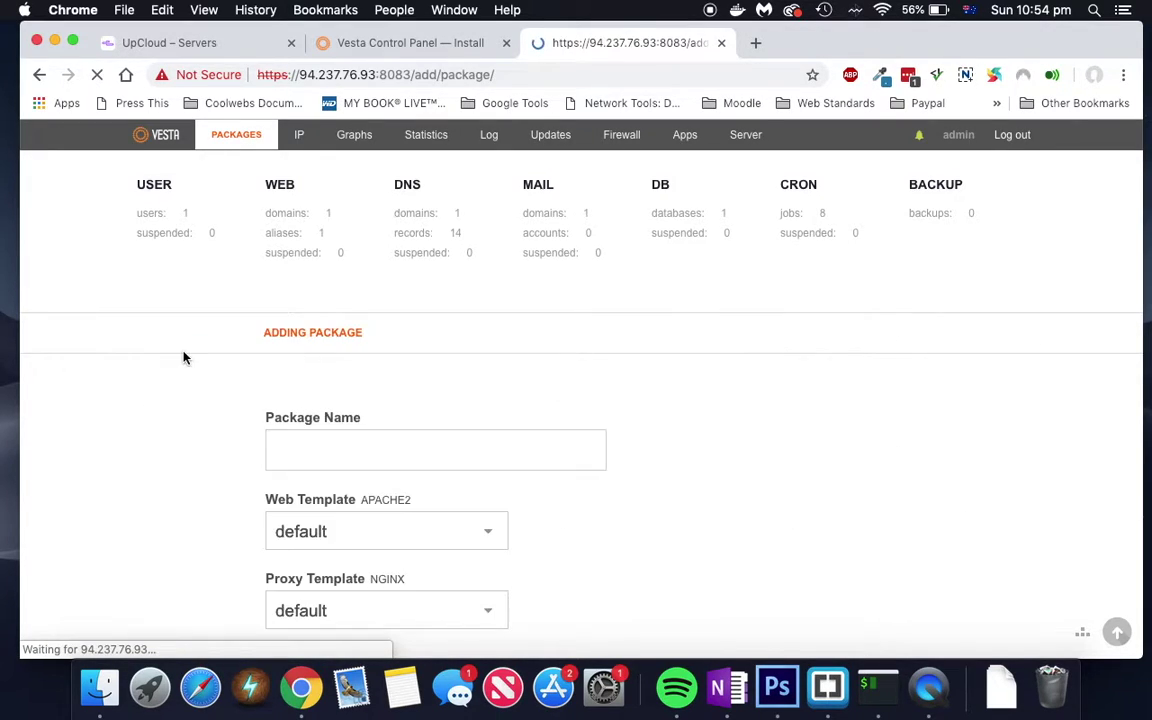
{"action": "scroll", "coordinate": [442, 432], "scroll_direction": "down", "scroll_amount": 5}
{"action": "scroll", "coordinate": [442, 430], "scroll_direction": "up", "scroll_amount": 5}
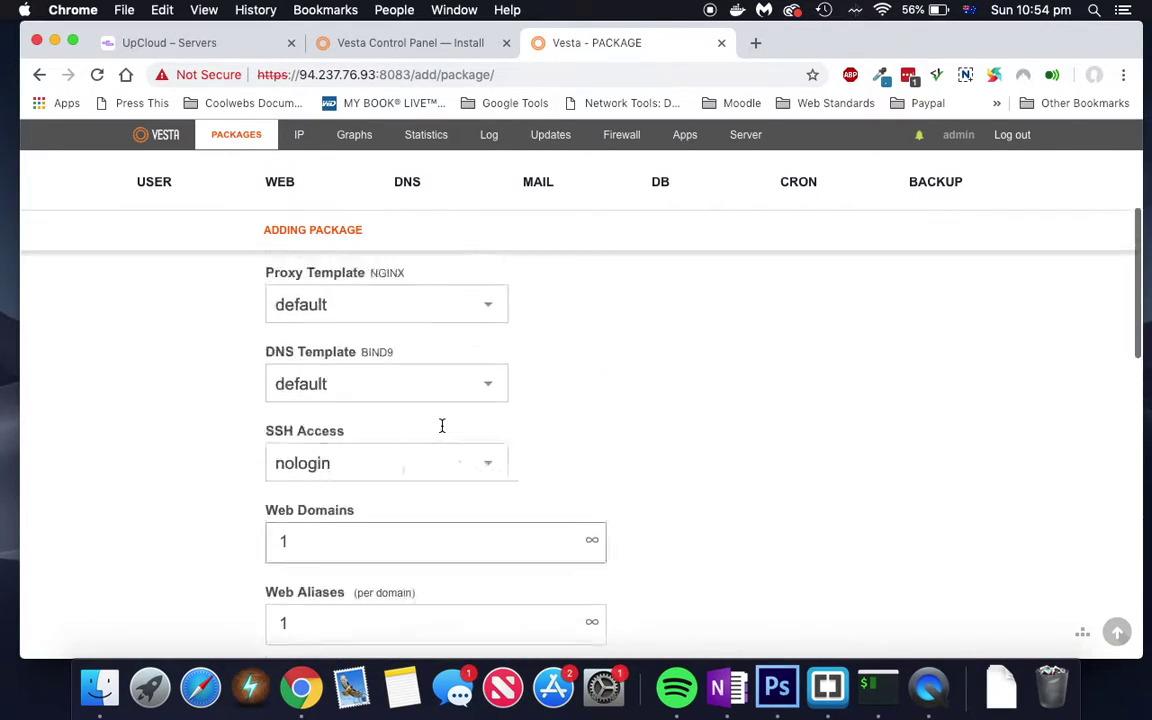
{"action": "left_click", "coordinate": [297, 146]}
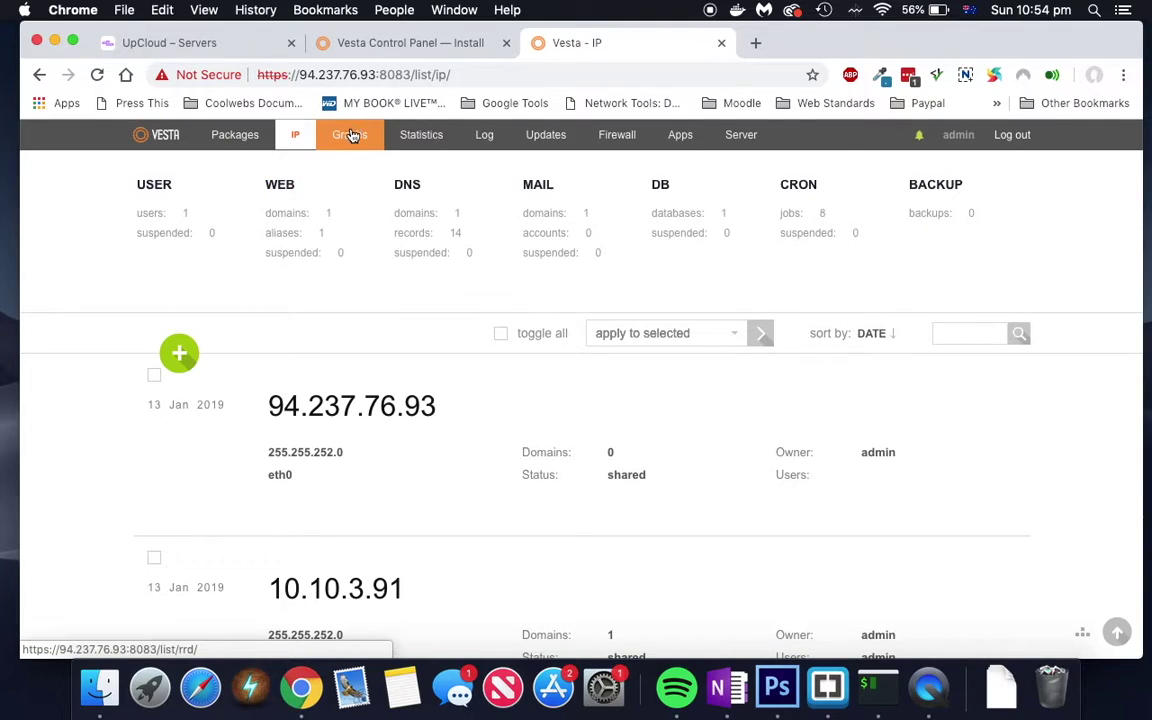
Step: Scroll through the server's load and bandwidth usage graphs
{"action": "left_click", "coordinate": [352, 139]}
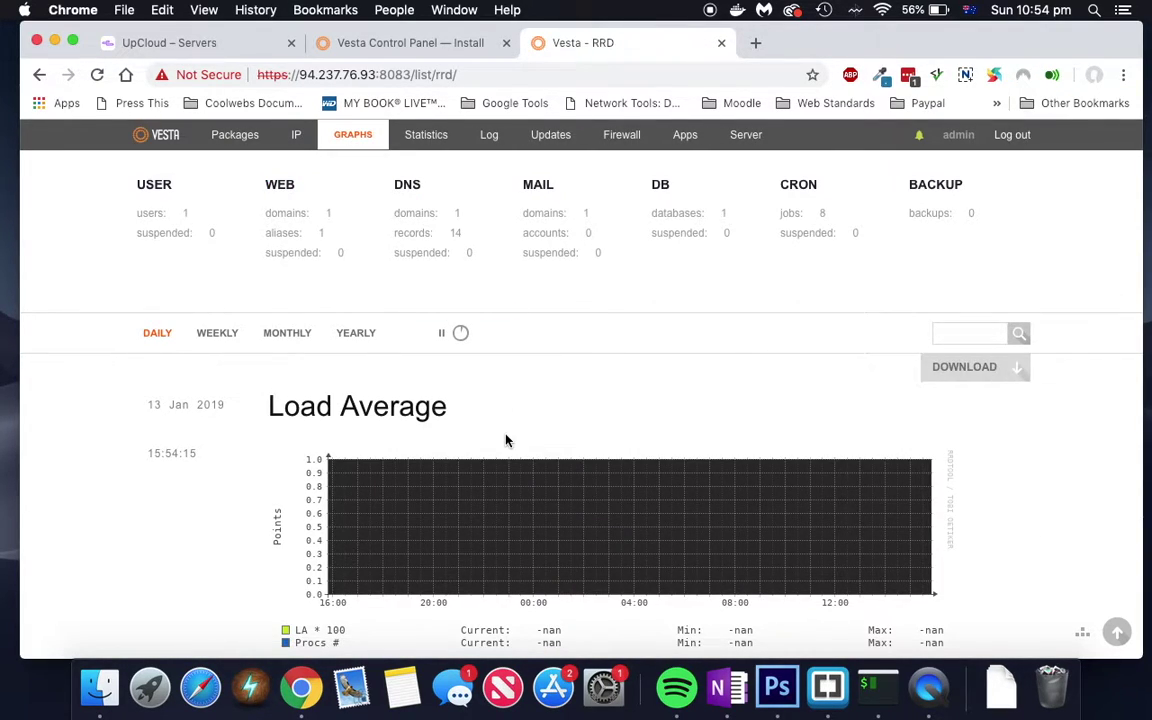
{"action": "scroll", "coordinate": [505, 440], "scroll_direction": "down", "scroll_amount": 3}
{"action": "scroll", "coordinate": [505, 440], "scroll_direction": "down", "scroll_amount": 20}
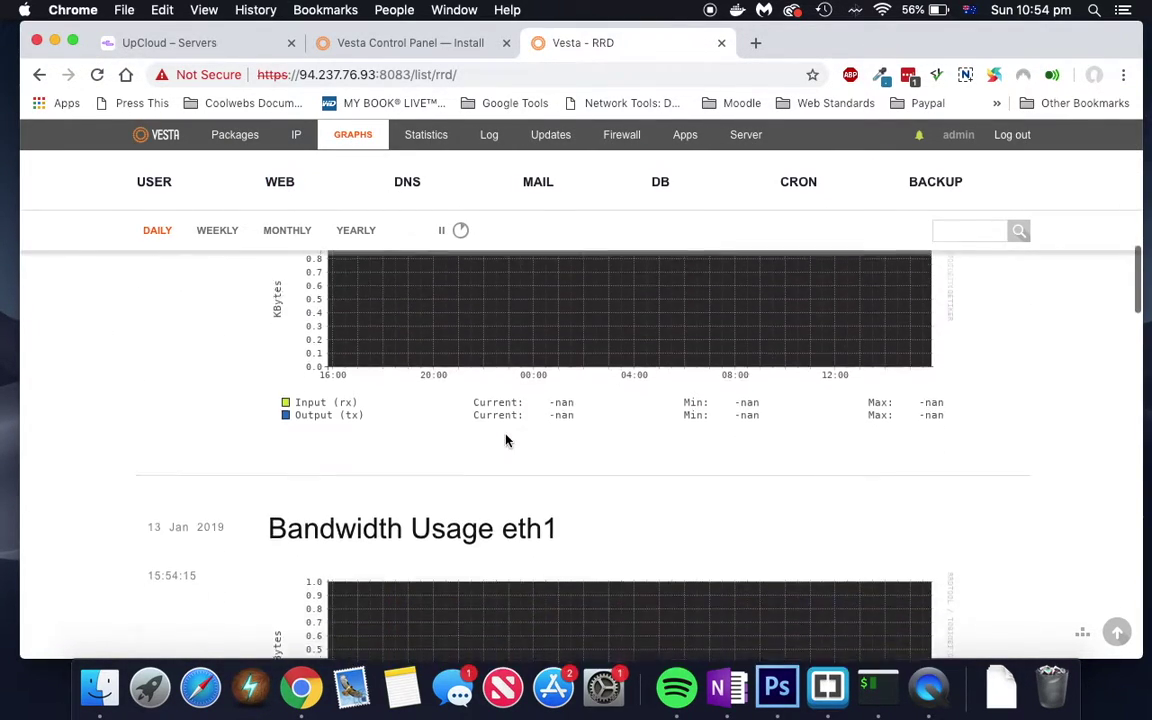
{"action": "scroll", "coordinate": [505, 440], "scroll_direction": "down", "scroll_amount": 5}
{"action": "scroll", "coordinate": [505, 440], "scroll_direction": "up", "scroll_amount": 20}
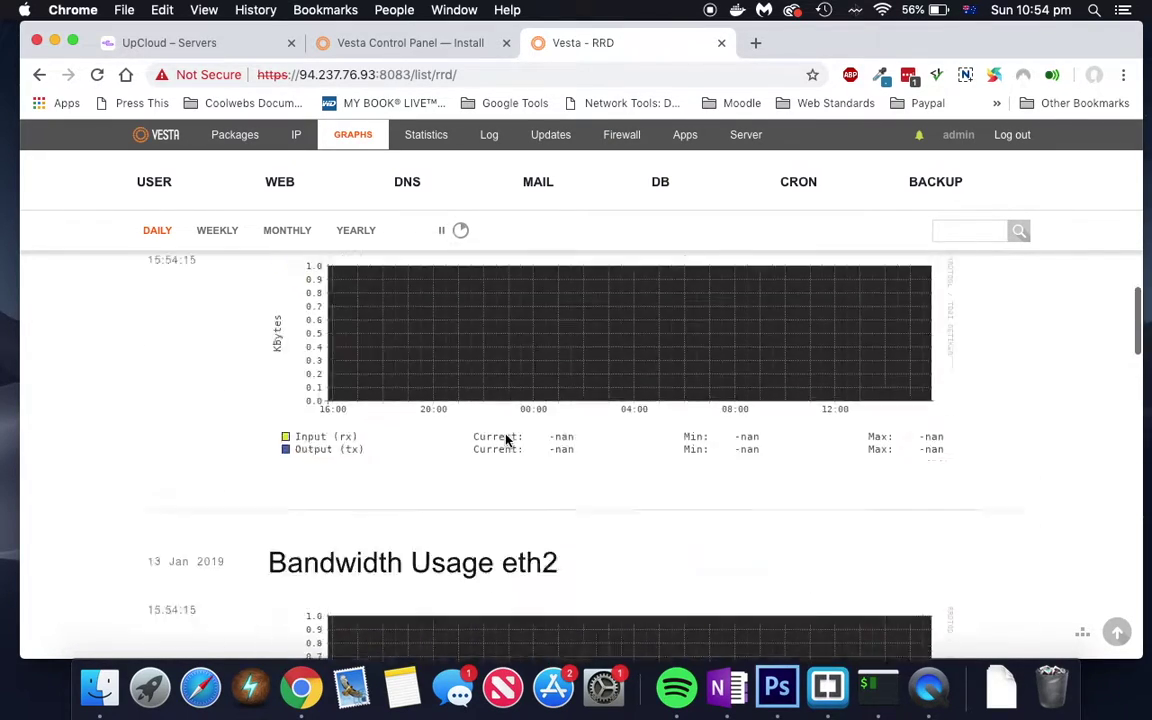
Step: Browse the Statistics and Firewall pages, then open Softaculous from Apps
{"action": "left_click", "coordinate": [427, 146]}
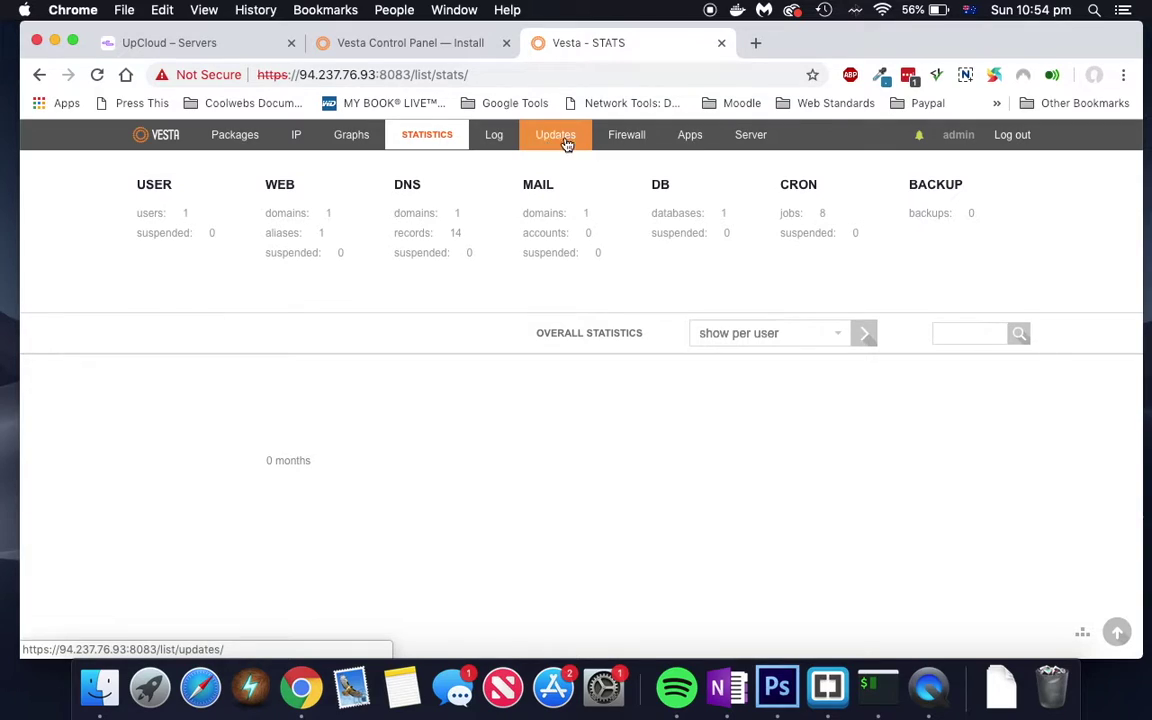
{"action": "left_click", "coordinate": [616, 147]}
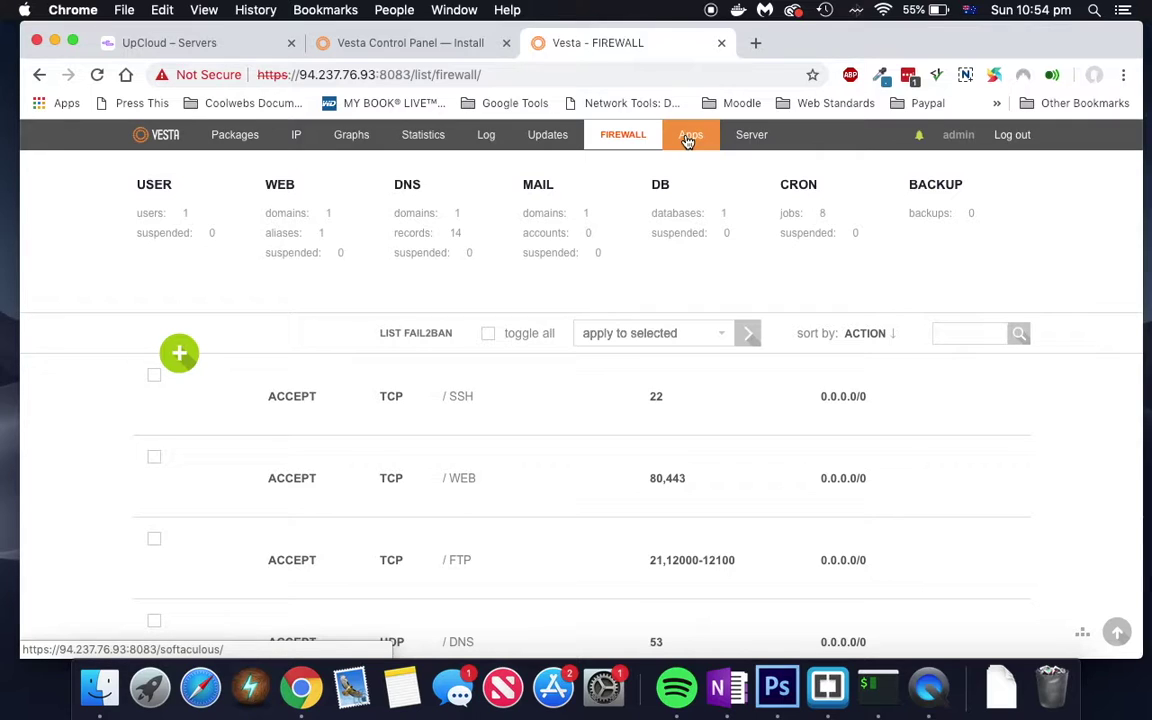
{"action": "left_click", "coordinate": [688, 139]}
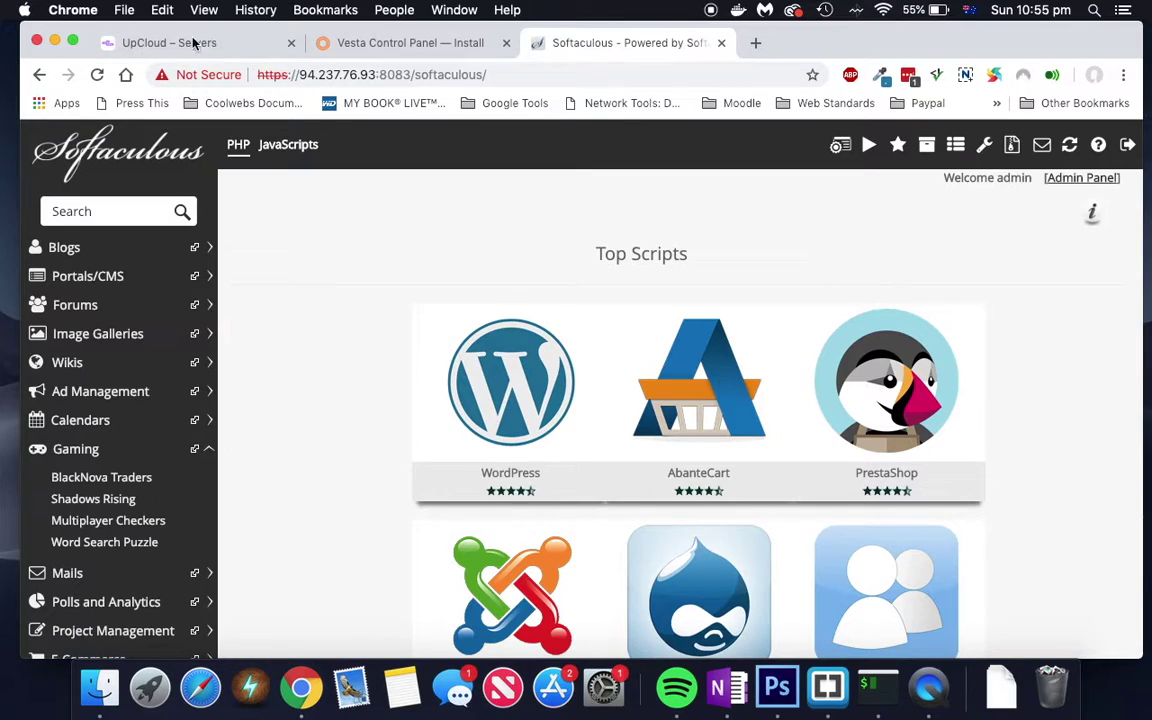
Step: Review server 94.237.76.93's services (apache2, nginx, bind9, iptables) and select its IP in the URL
{"action": "left_click", "coordinate": [39, 76]}
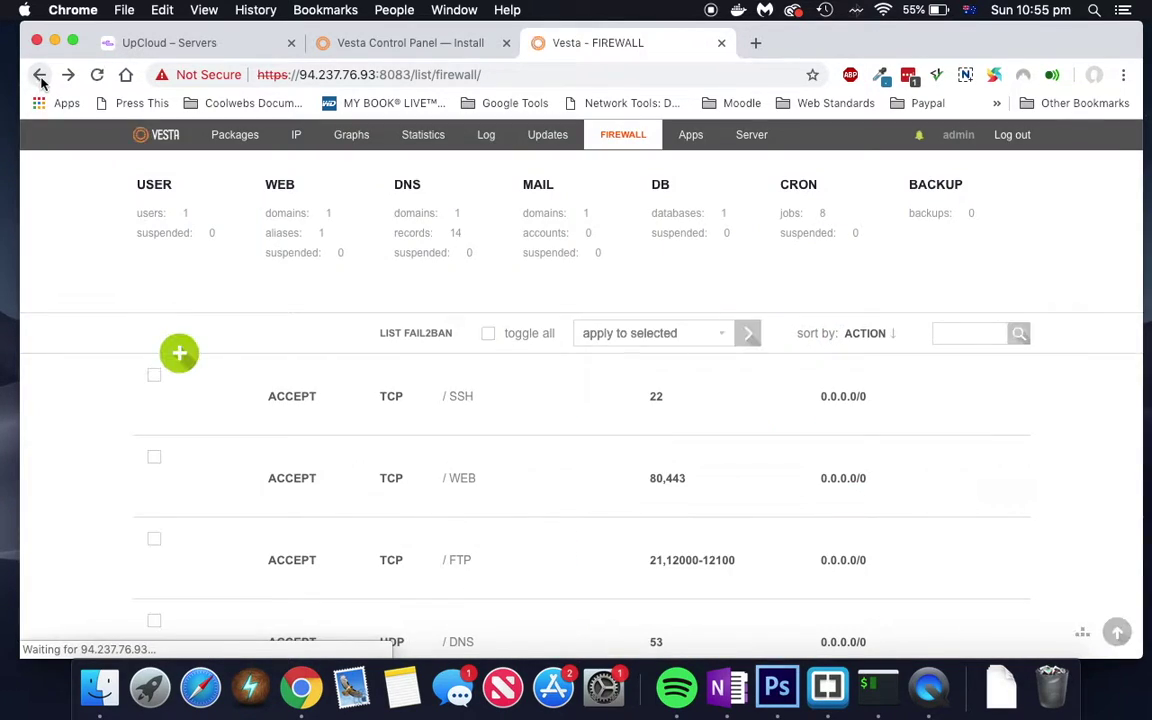
{"action": "left_click", "coordinate": [755, 147]}
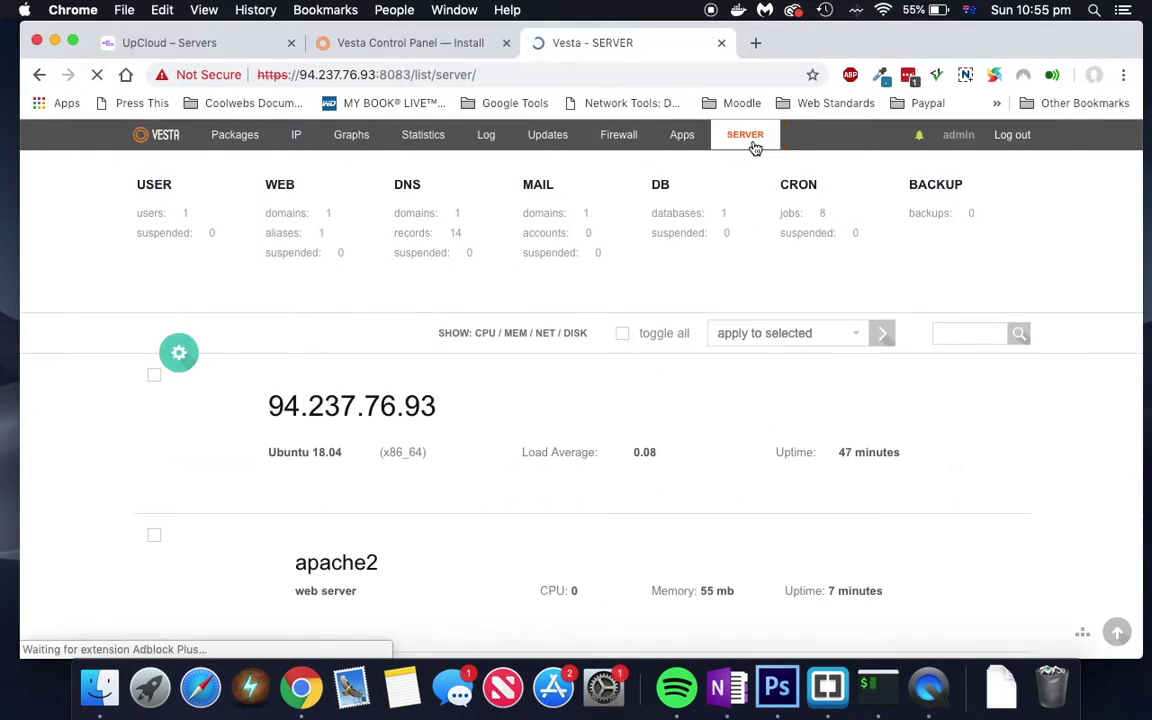
{"action": "scroll", "coordinate": [615, 447], "scroll_direction": "down", "scroll_amount": 3}
{"action": "scroll", "coordinate": [615, 447], "scroll_direction": "down", "scroll_amount": 1}
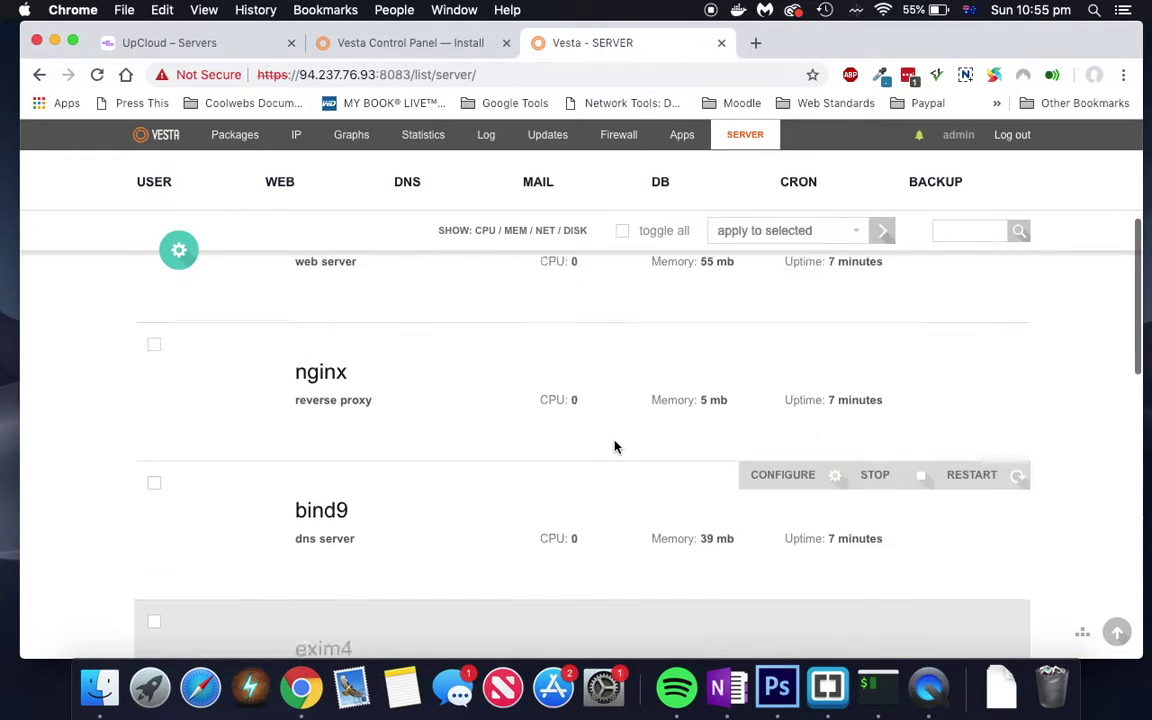
{"action": "scroll", "coordinate": [615, 447], "scroll_direction": "up", "scroll_amount": 3}
{"action": "scroll", "coordinate": [615, 447], "scroll_direction": "down", "scroll_amount": 1}
{"action": "scroll", "coordinate": [615, 447], "scroll_direction": "down", "scroll_amount": 3}
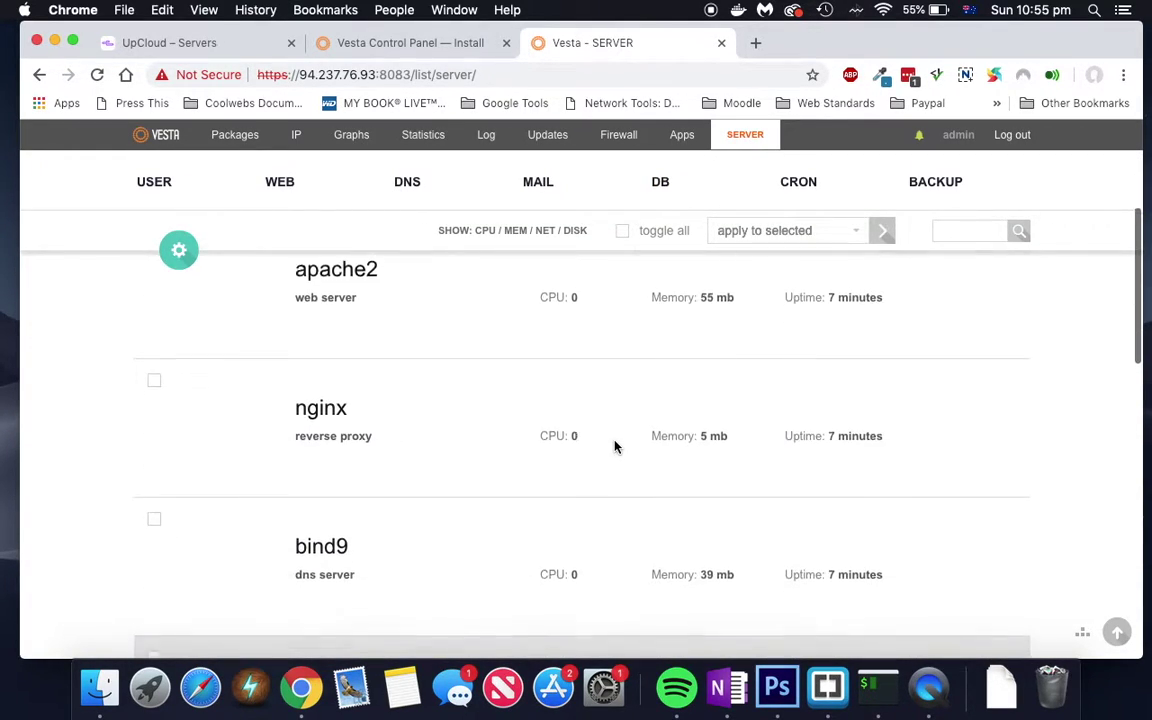
{"action": "scroll", "coordinate": [615, 447], "scroll_direction": "down", "scroll_amount": 7}
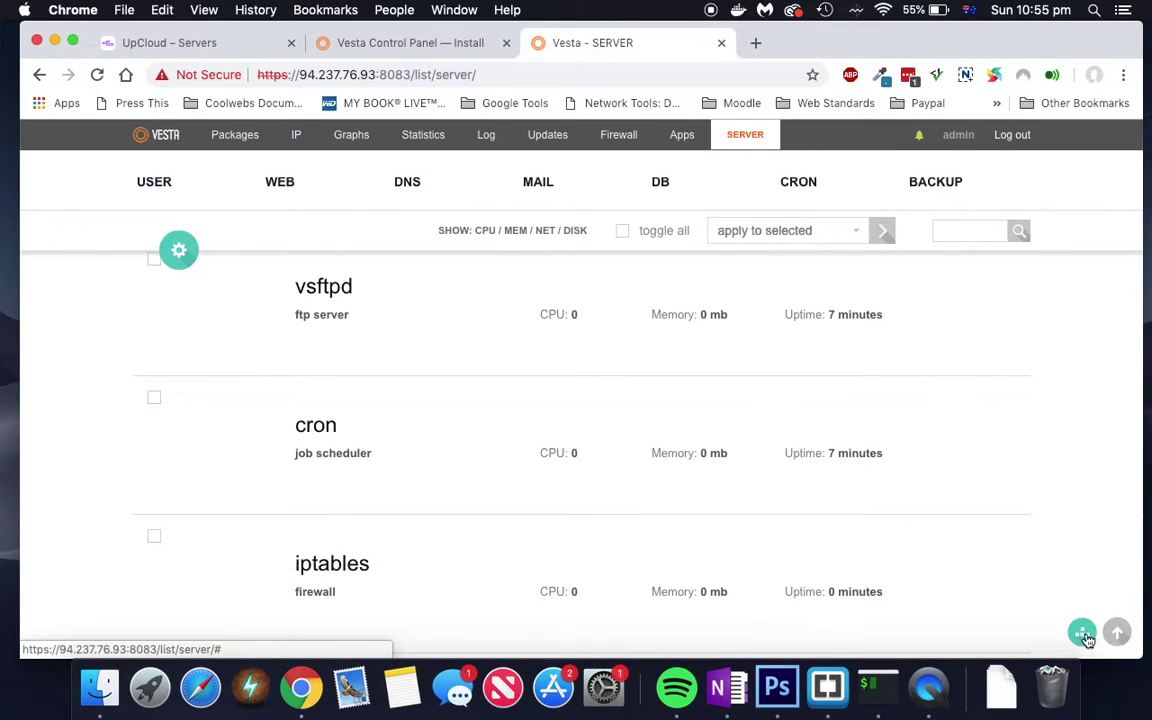
{"action": "scroll", "coordinate": [738, 410], "scroll_direction": "up", "scroll_amount": 10}
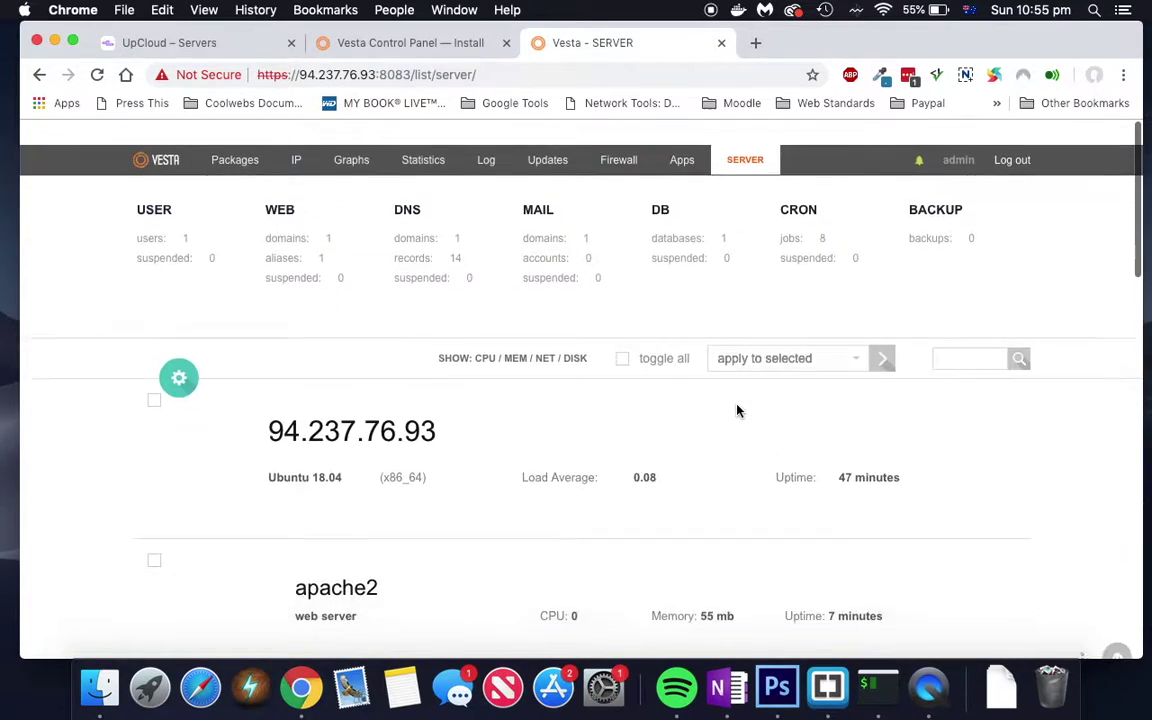
{"action": "scroll", "coordinate": [738, 410], "scroll_direction": "down", "scroll_amount": 1}
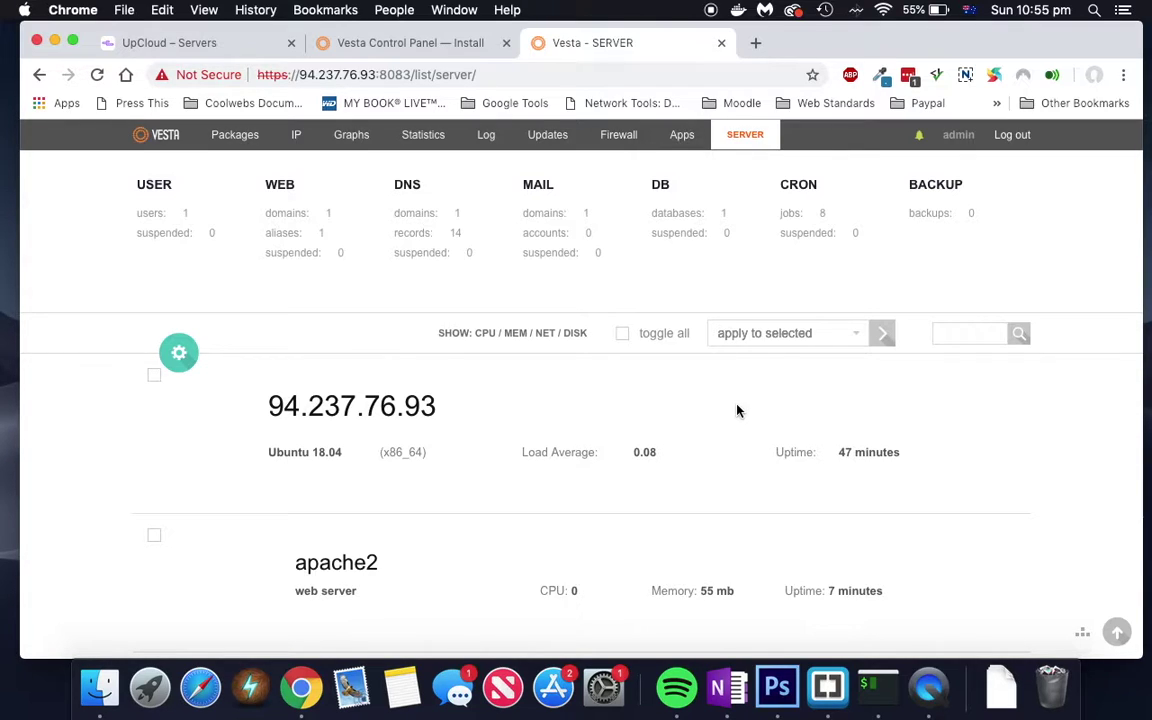
{"action": "left_click_drag", "start_coordinate": [376, 74], "coordinate": [210, 78]}
{"action": "key", "text": "super+c"}
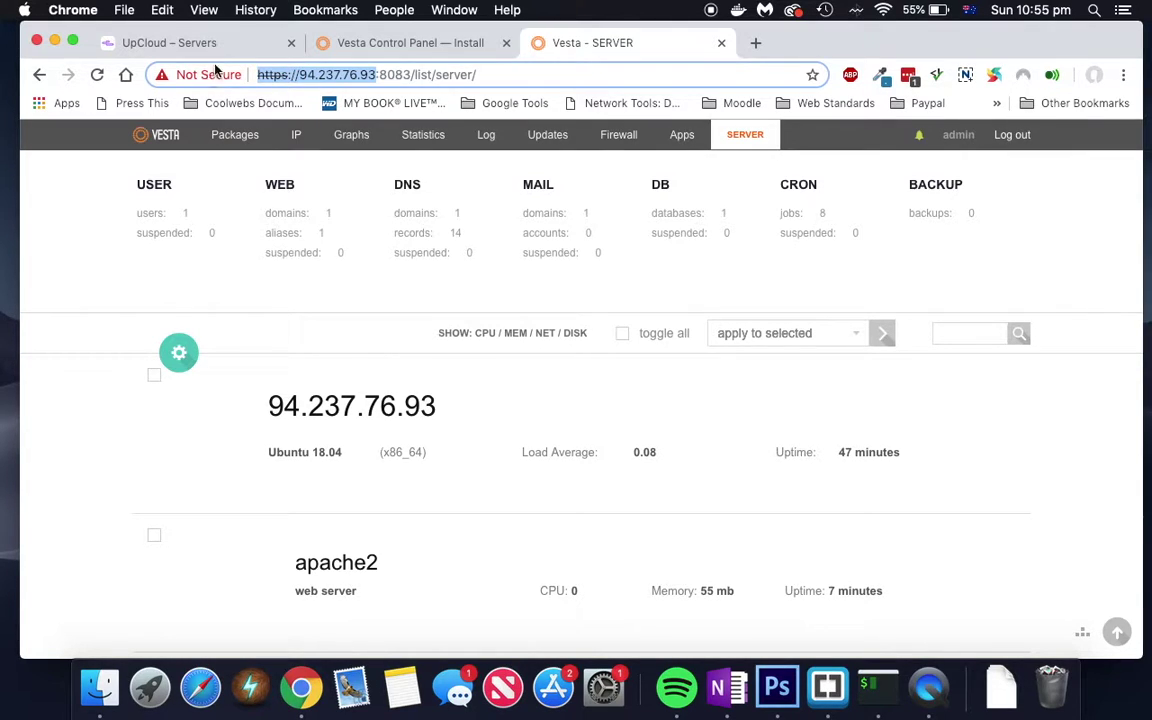
{"action": "left_click", "coordinate": [755, 43]}
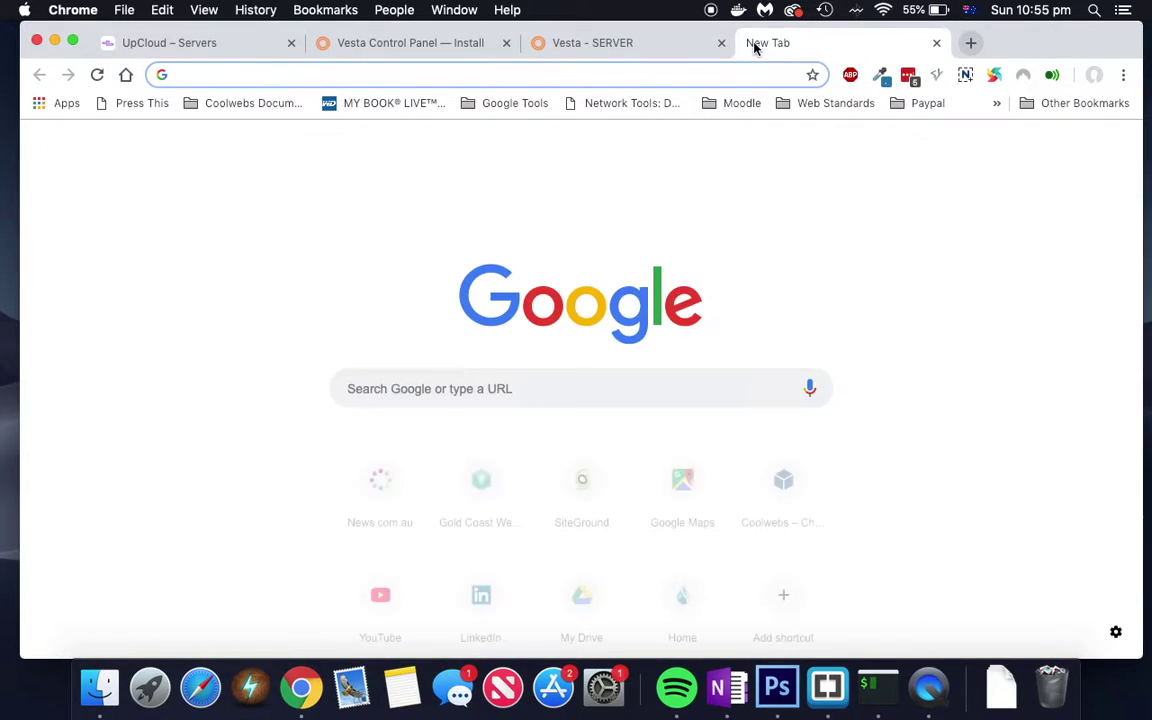
{"action": "key", "text": "super+v"}
{"action": "key", "text": "Return"}
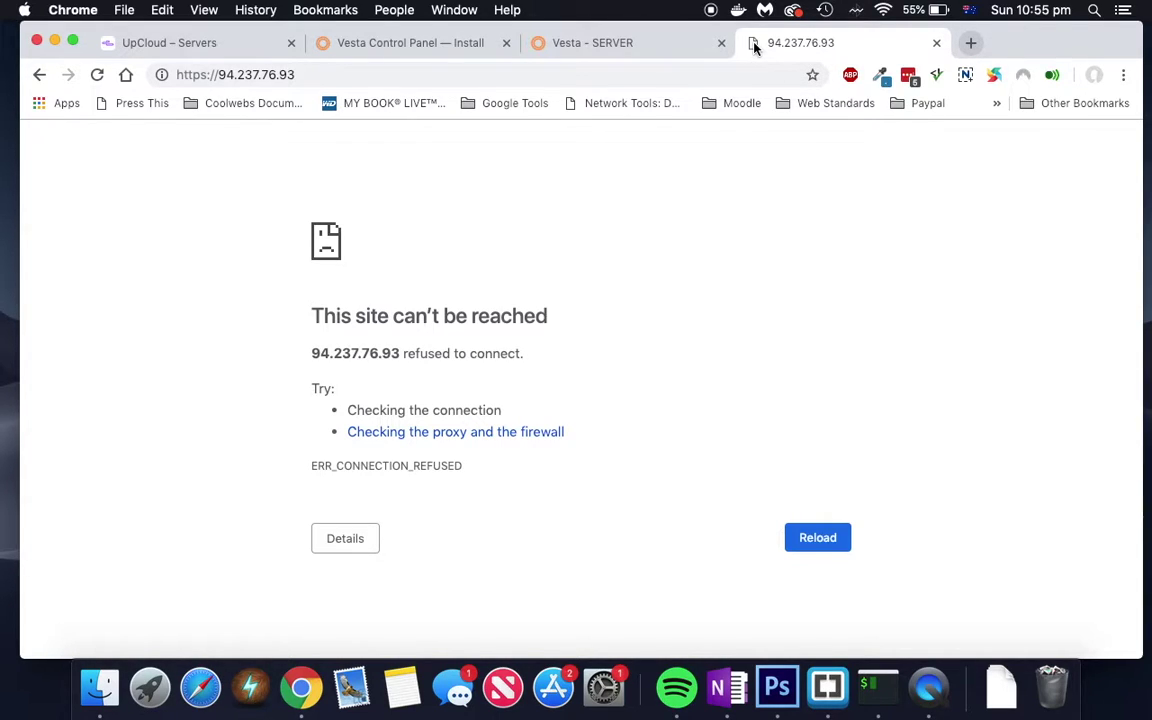
{"action": "left_click", "coordinate": [262, 75]}
{"action": "left_click", "coordinate": [302, 76]}
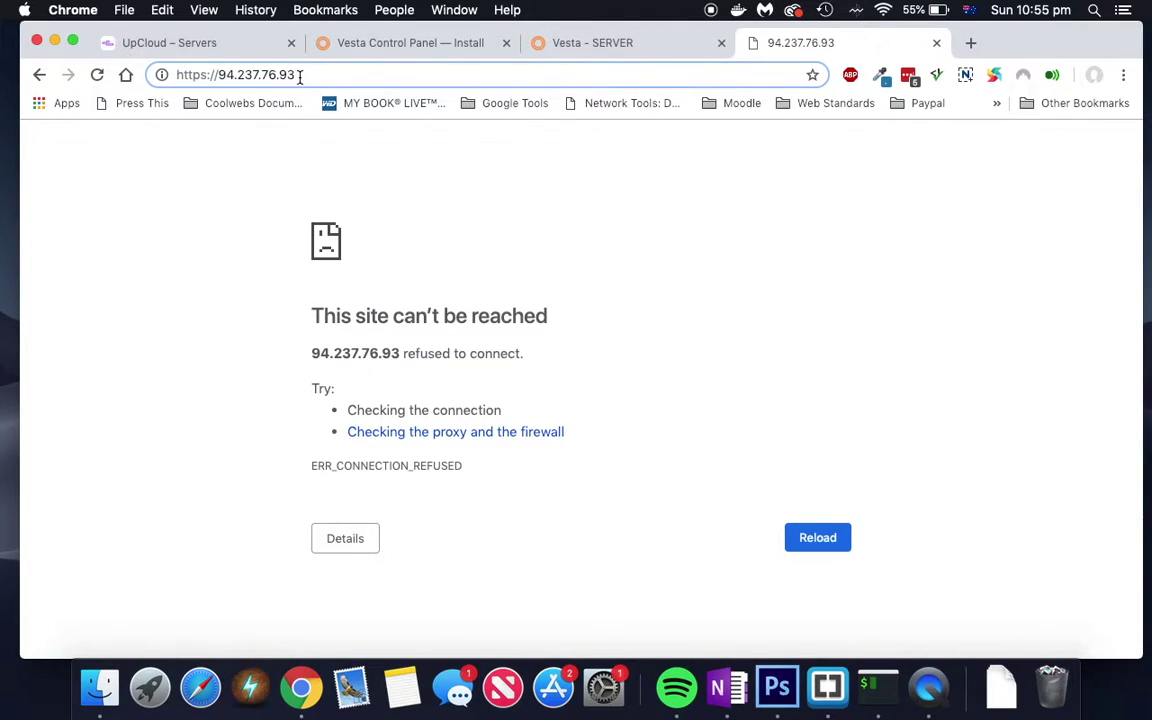